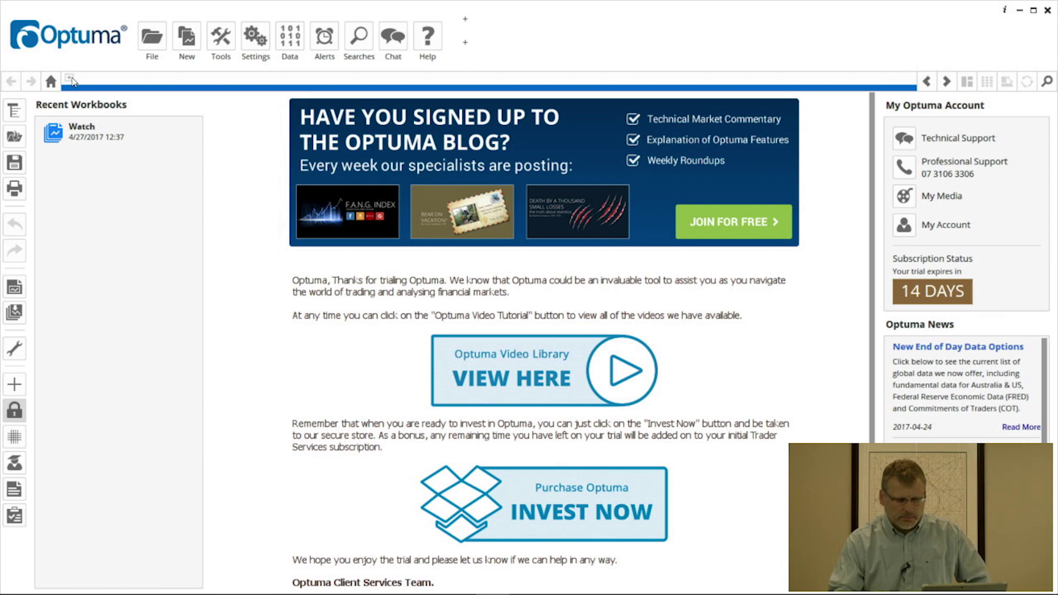
Replace the start page with a new blank page tab, Page 1.
{"action": "left_click", "coordinate": [70, 79]}
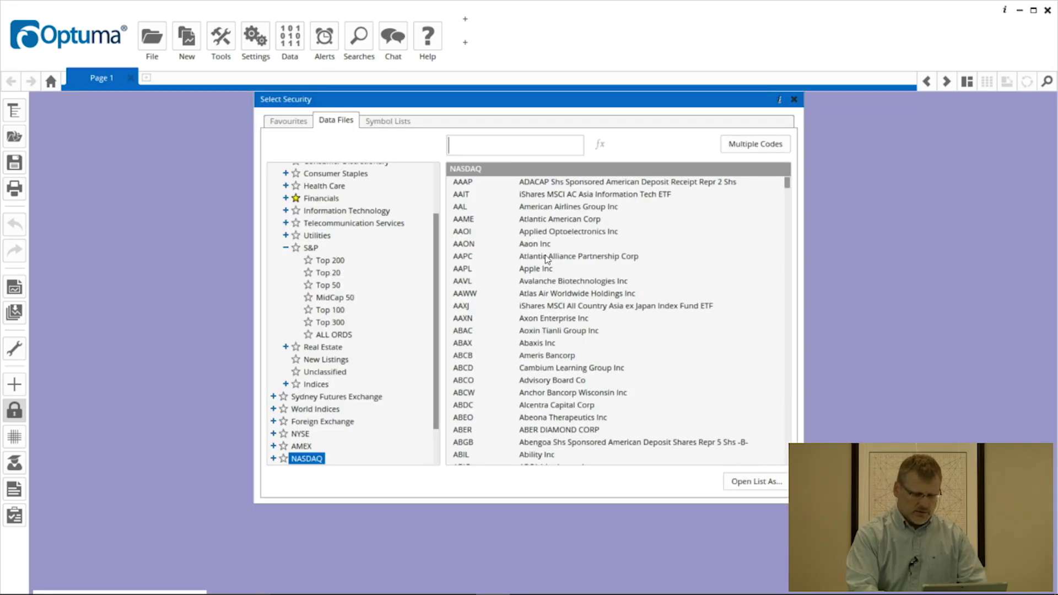
Chart Microsoft Corp (MSFT, NASDAQ) as a daily candlestick chart on Page 1.
{"action": "type", "text": "msft"}
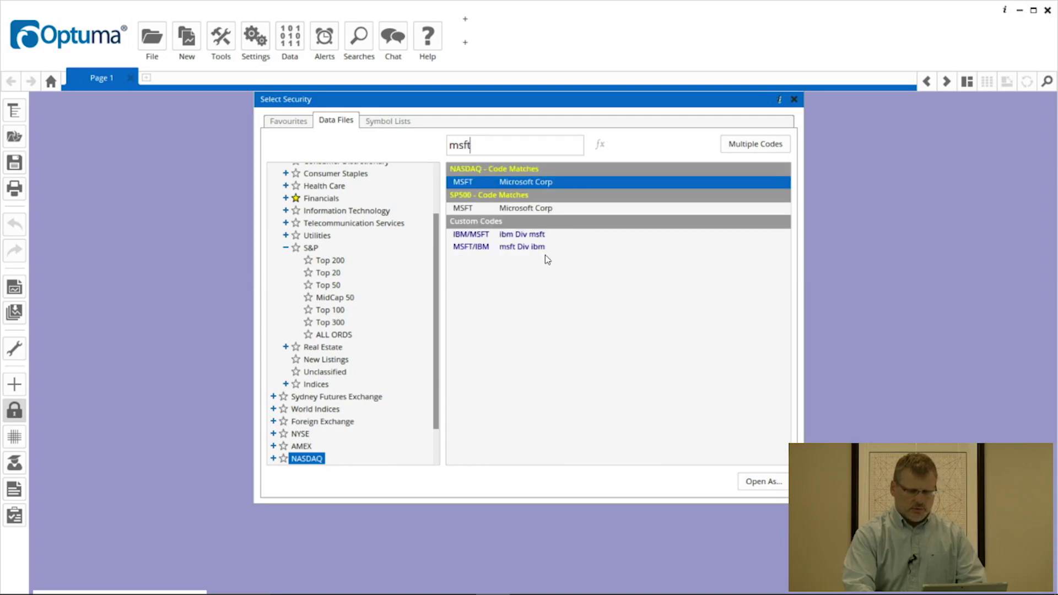
{"action": "key", "text": "Return"}
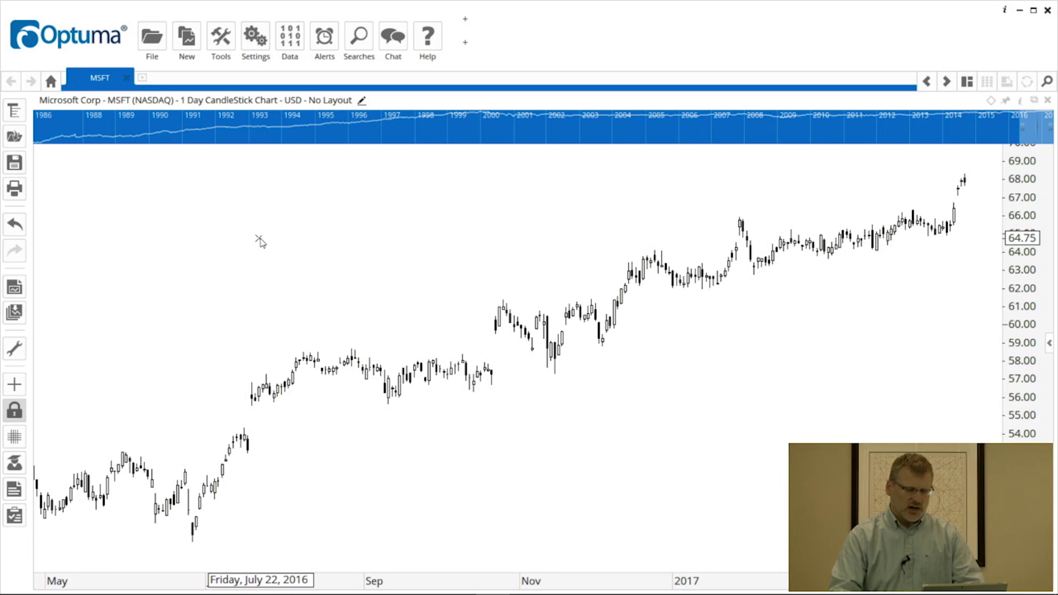
Add a second MSFT 1-day bar chart to the left of the candlestick chart.
{"action": "right_click", "coordinate": [260, 242]}
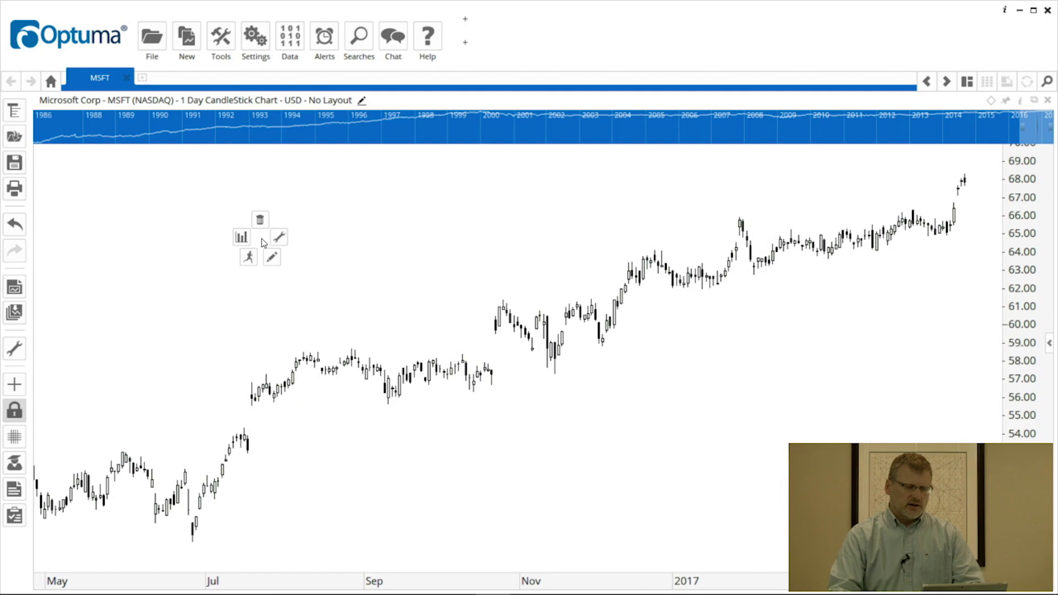
{"action": "mouse_move", "coordinate": [247, 239]}
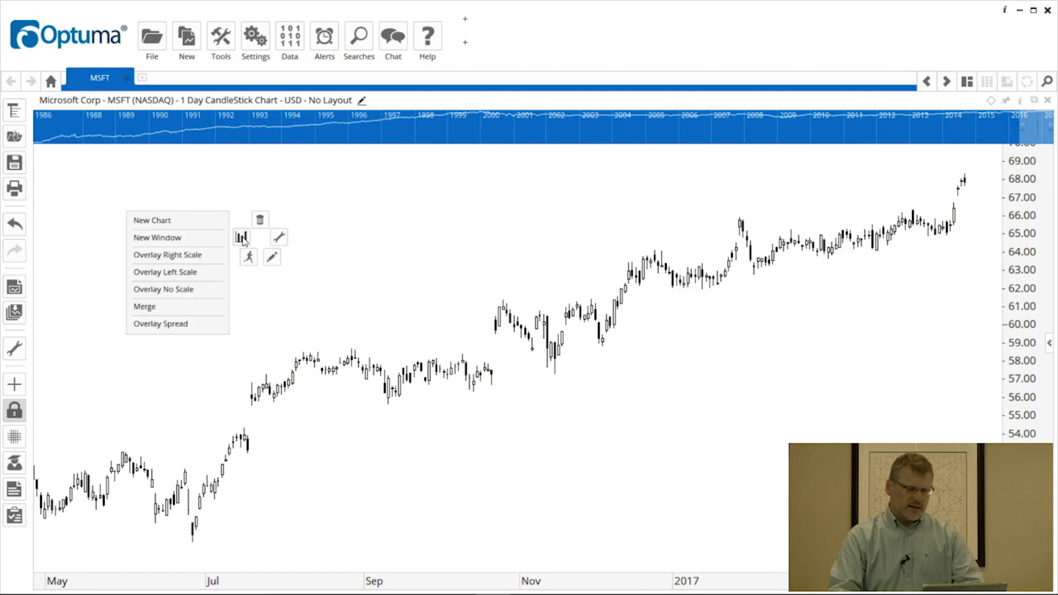
{"action": "left_click", "coordinate": [169, 223]}
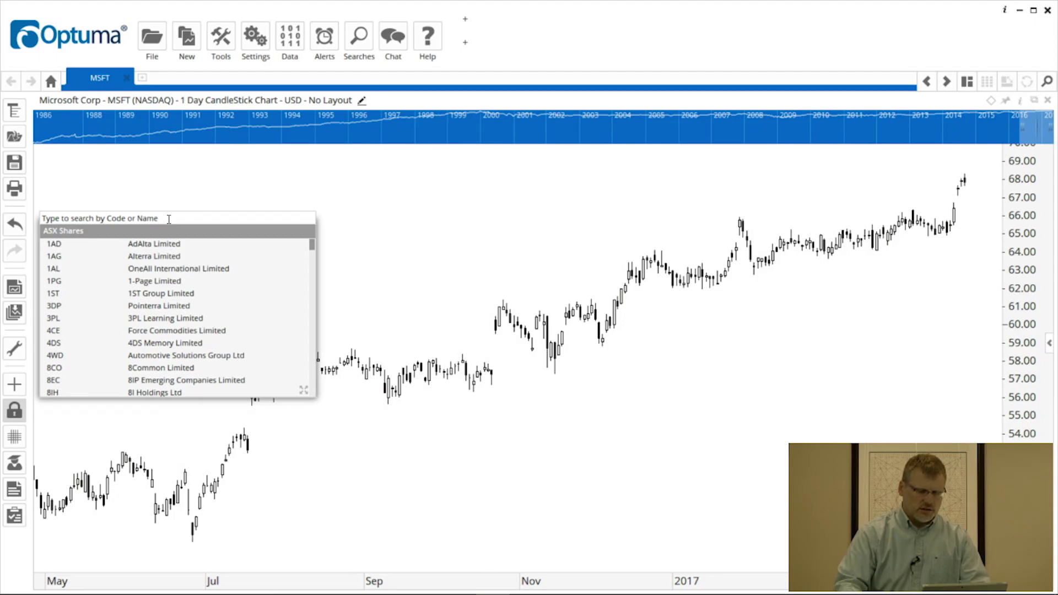
{"action": "type", "text": "msft"}
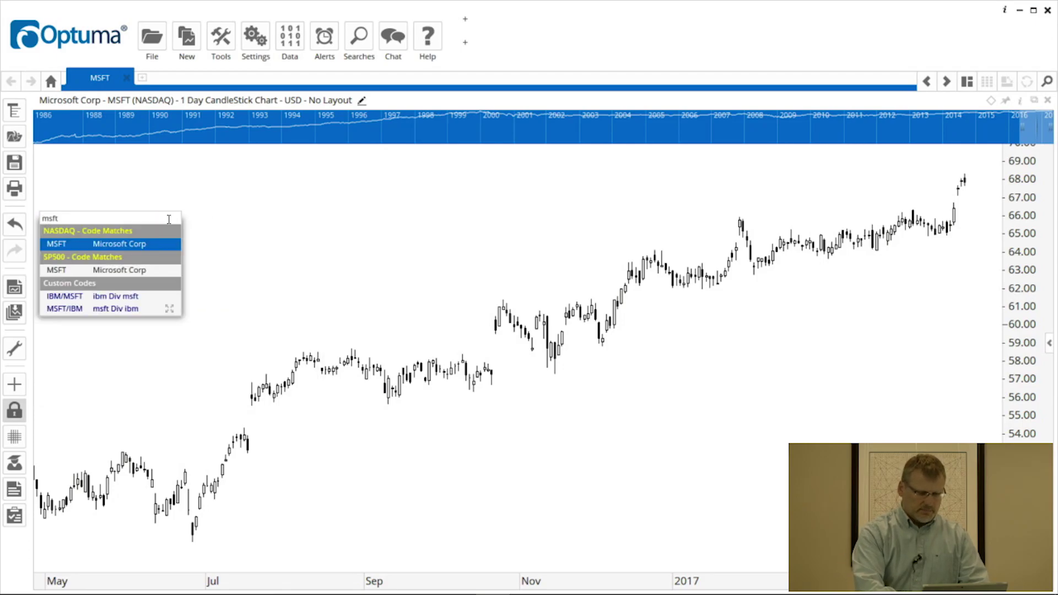
{"action": "key", "text": "Return"}
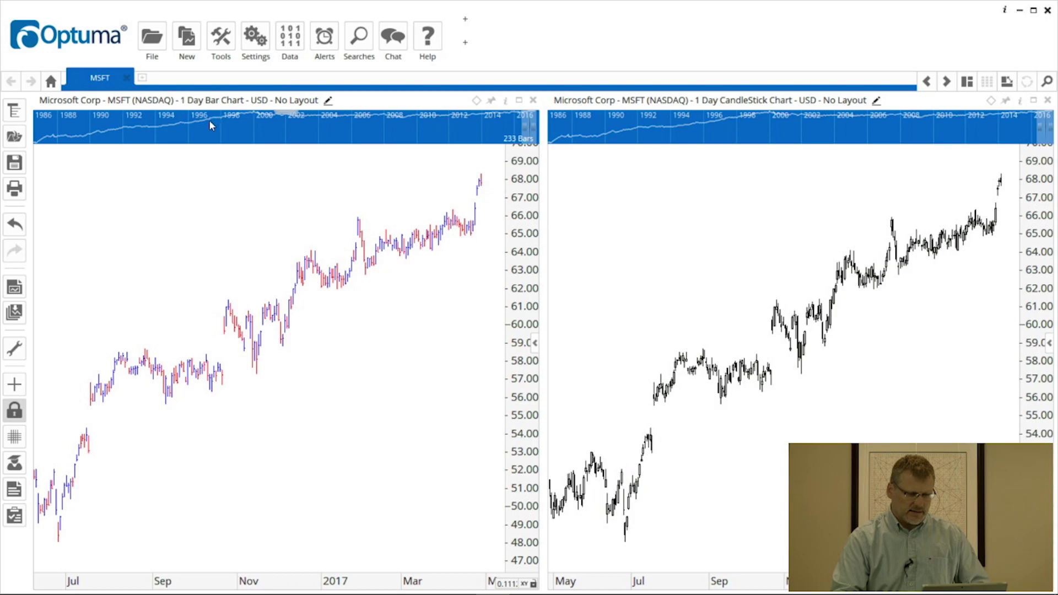
Switch the left MSFT chart to 1-week candlesticks.
{"action": "left_click", "coordinate": [192, 102]}
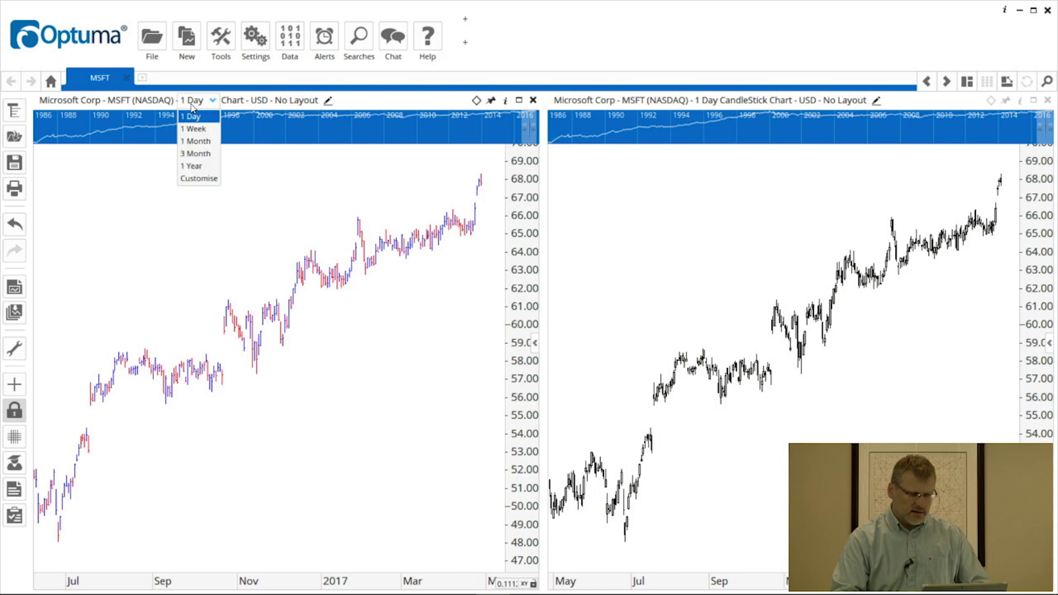
{"action": "left_click", "coordinate": [195, 129]}
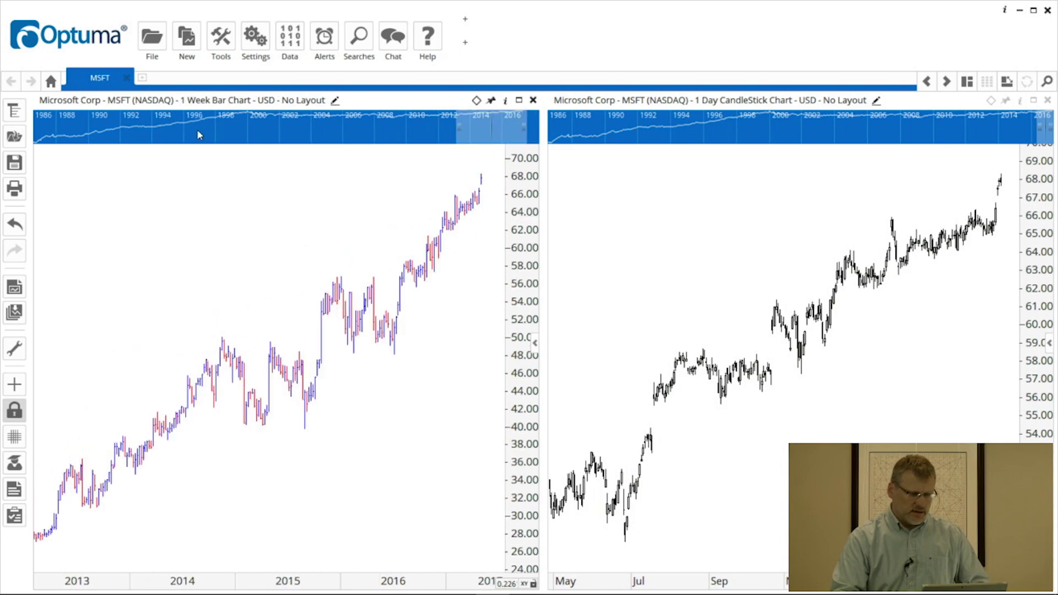
{"action": "left_click", "coordinate": [230, 102]}
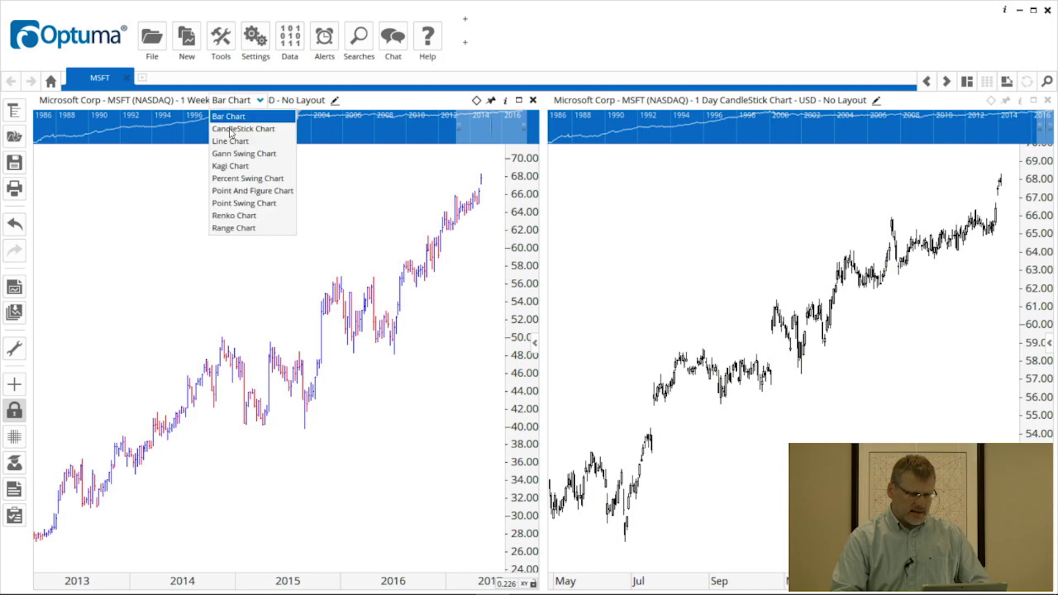
{"action": "left_click", "coordinate": [230, 130]}
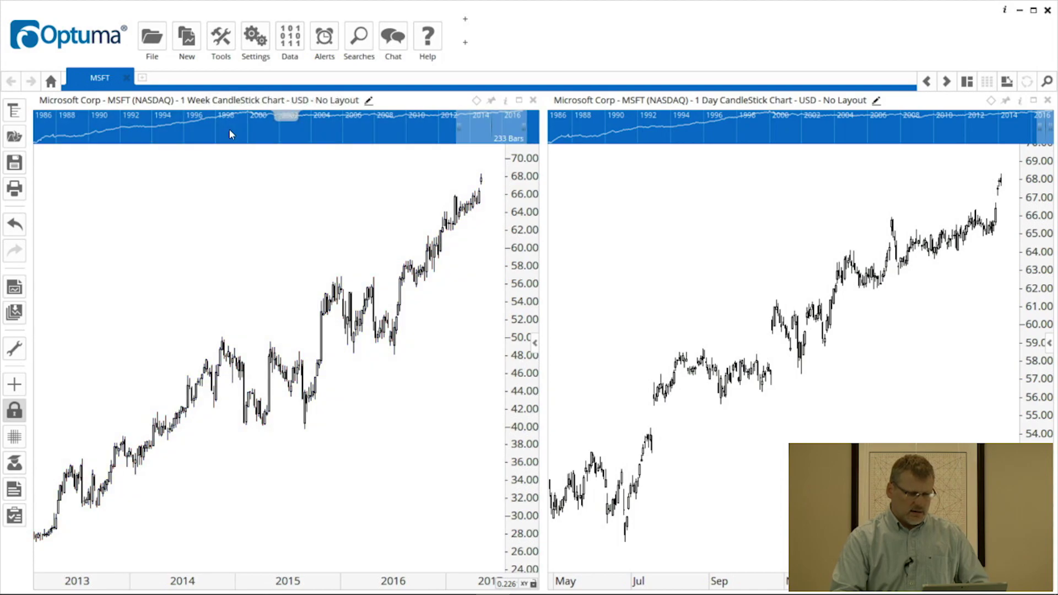
Overlay a 20-bar moving average on the weekly chart.
{"action": "right_click", "coordinate": [267, 260]}
{"action": "mouse_move", "coordinate": [284, 257]}
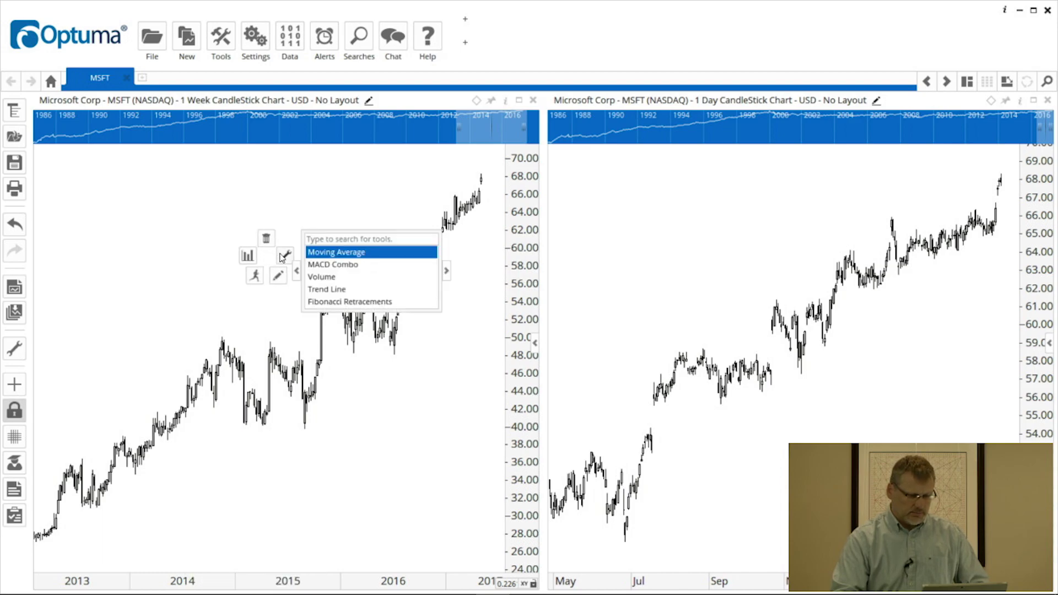
{"action": "left_click", "coordinate": [340, 252]}
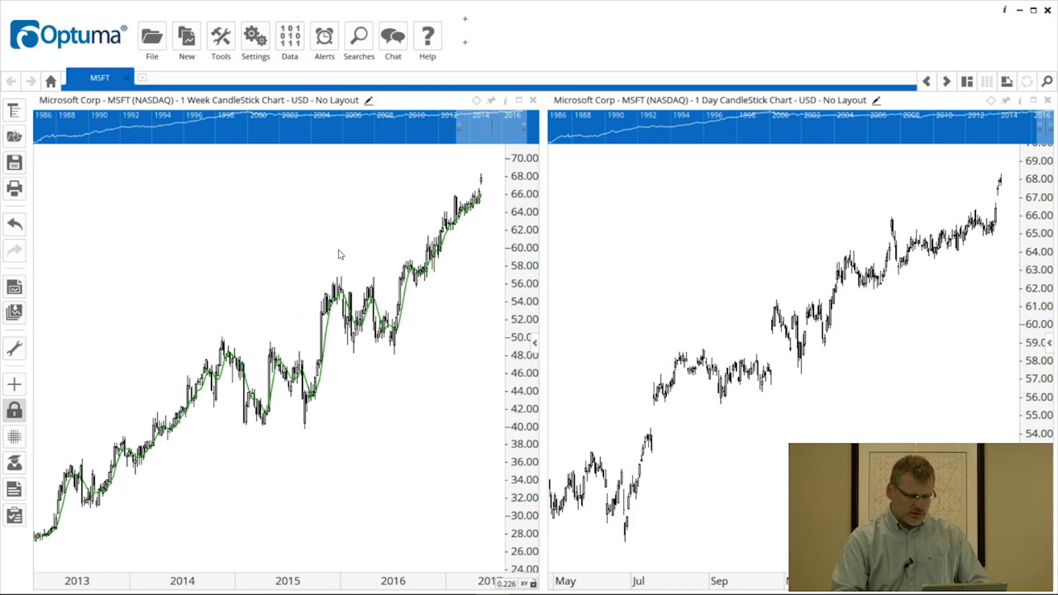
{"action": "left_click", "coordinate": [329, 336]}
{"action": "mouse_move", "coordinate": [347, 344]}
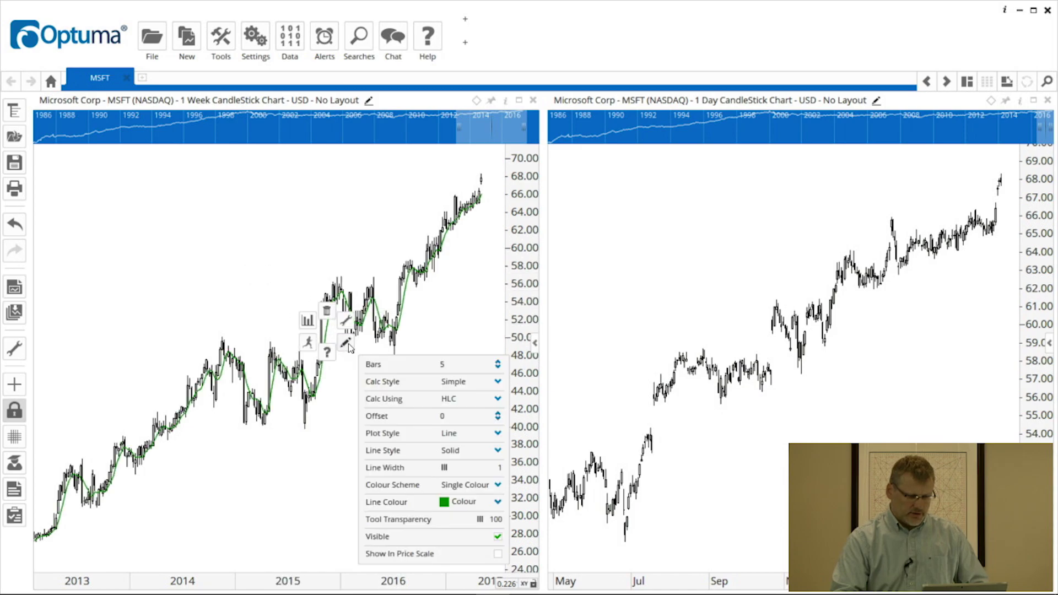
{"action": "left_click", "coordinate": [465, 364]}
{"action": "type", "text": "20"}
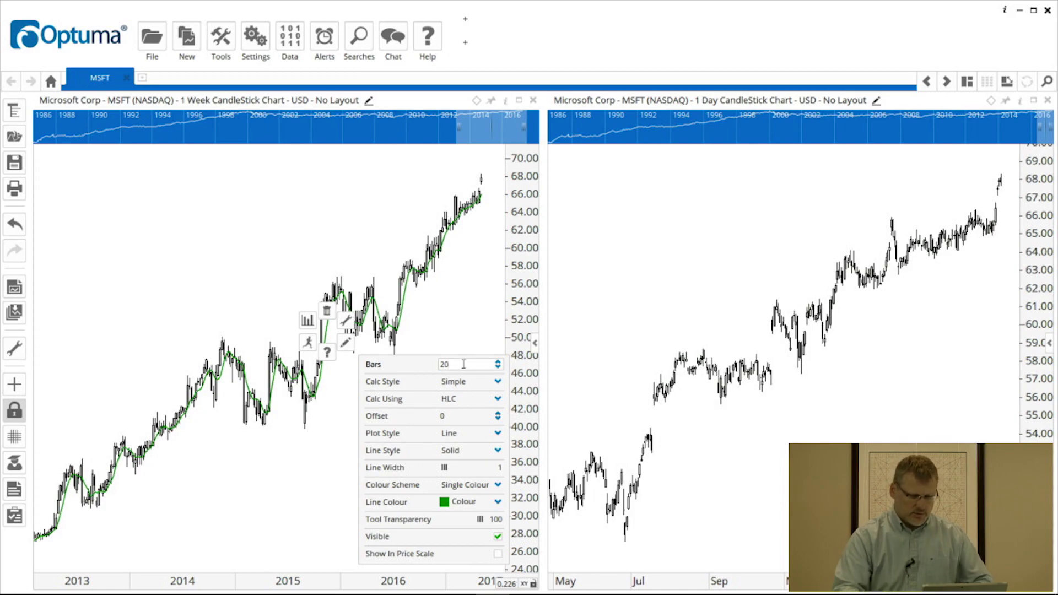
{"action": "left_click", "coordinate": [463, 321]}
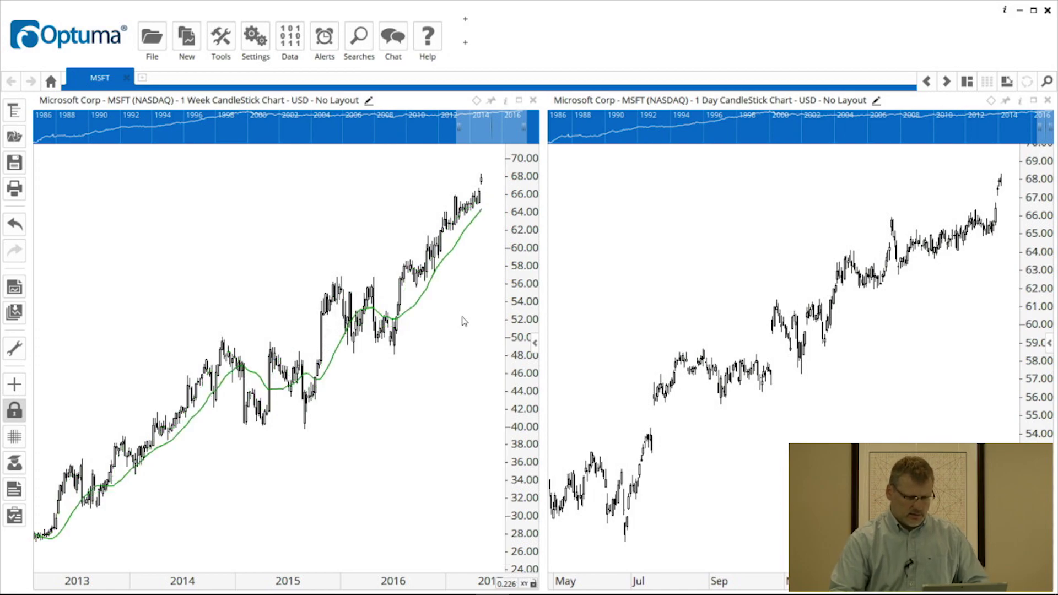
Clone the weekly MSFT chart and dock the copy beneath the original.
{"action": "left_click", "coordinate": [455, 370]}
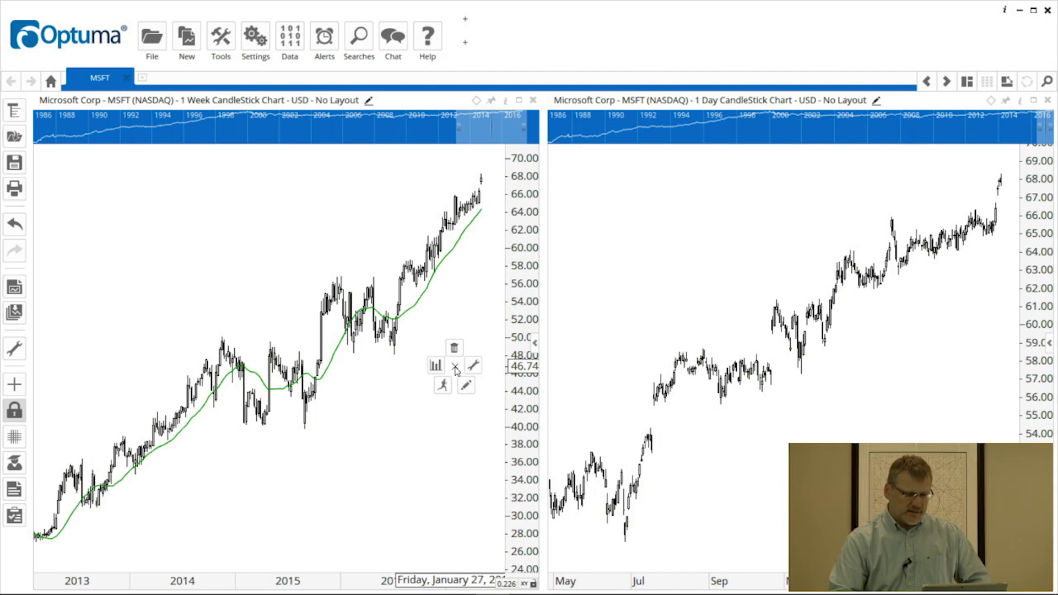
{"action": "left_click", "coordinate": [438, 368]}
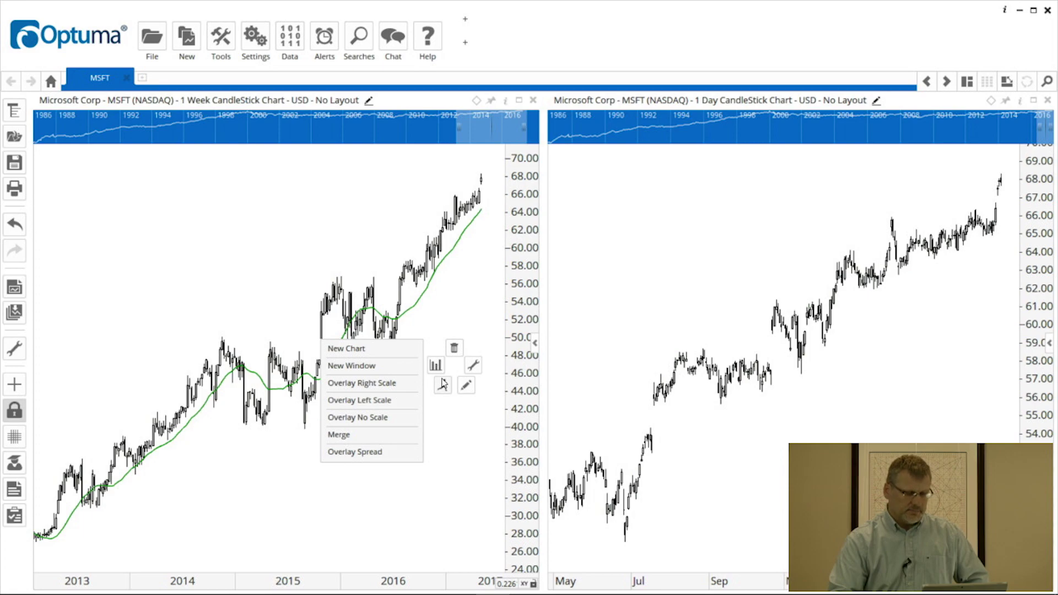
{"action": "left_click", "coordinate": [443, 384]}
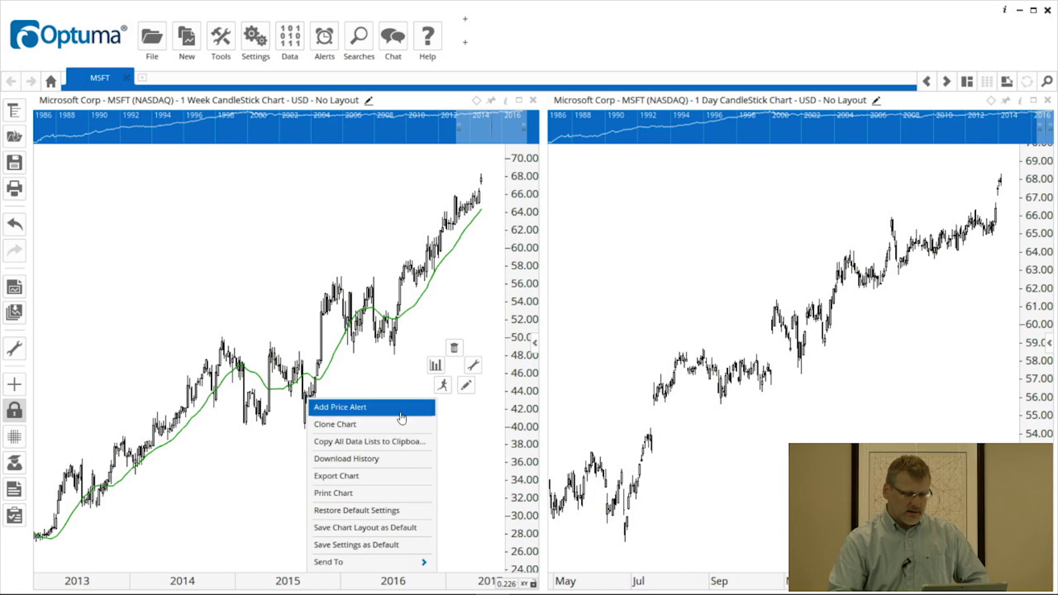
{"action": "left_click", "coordinate": [340, 426]}
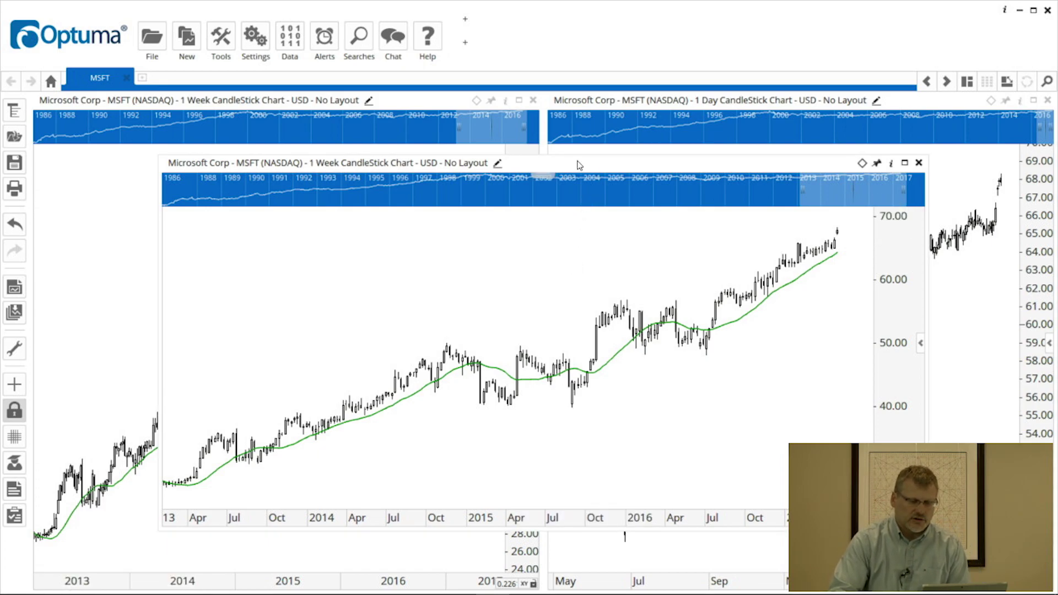
{"action": "left_click_drag", "start_coordinate": [578, 166], "coordinate": [329, 517]}
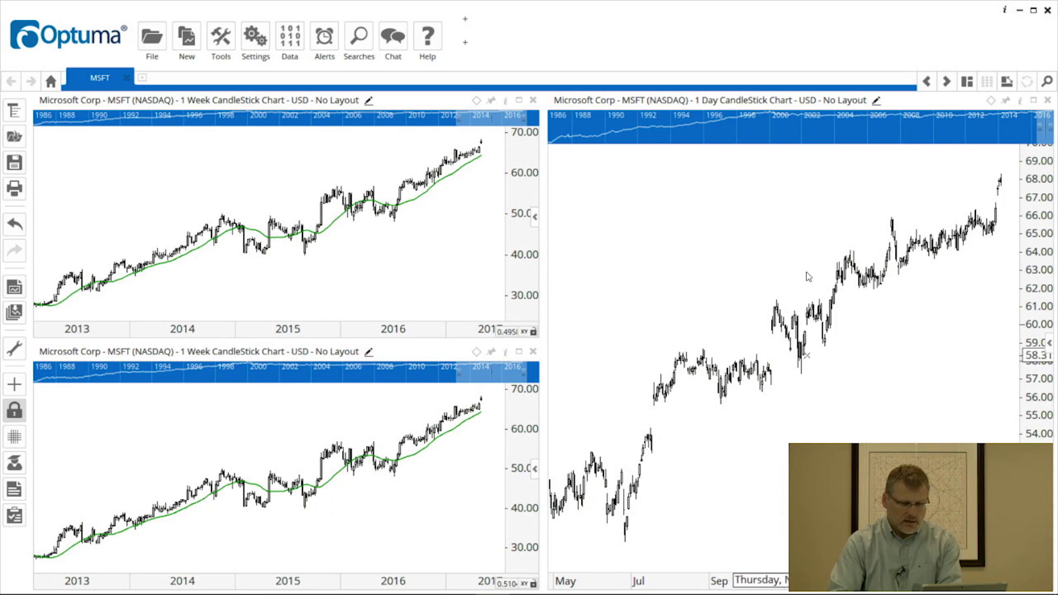
Clone the daily MSFT chart, dock it bottom-right, and resize the chart splitters.
{"action": "right_click", "coordinate": [762, 234]}
{"action": "mouse_move", "coordinate": [745, 232]}
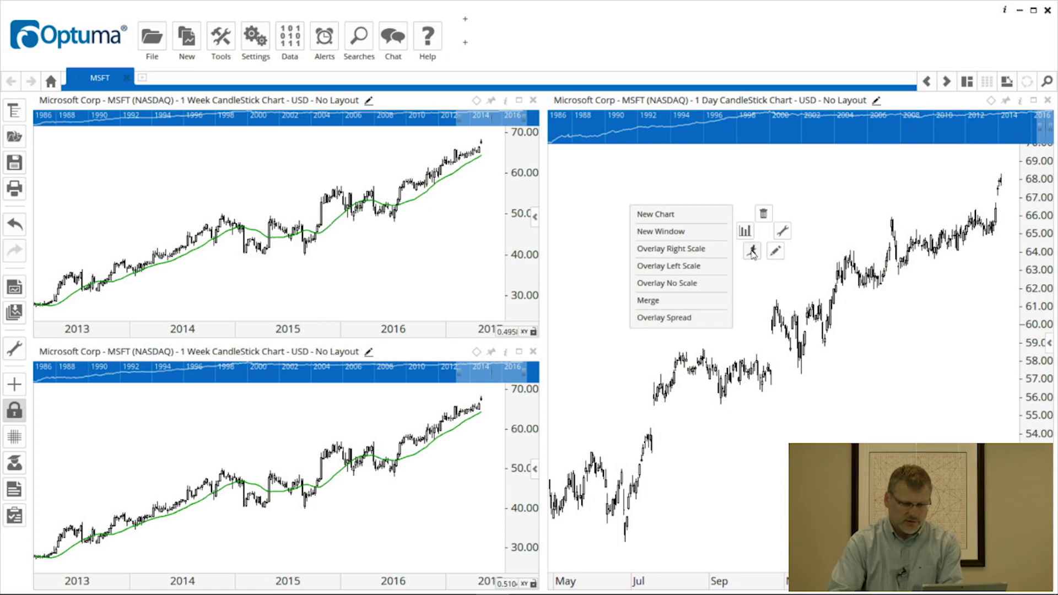
{"action": "mouse_move", "coordinate": [752, 252]}
{"action": "left_click", "coordinate": [671, 290]}
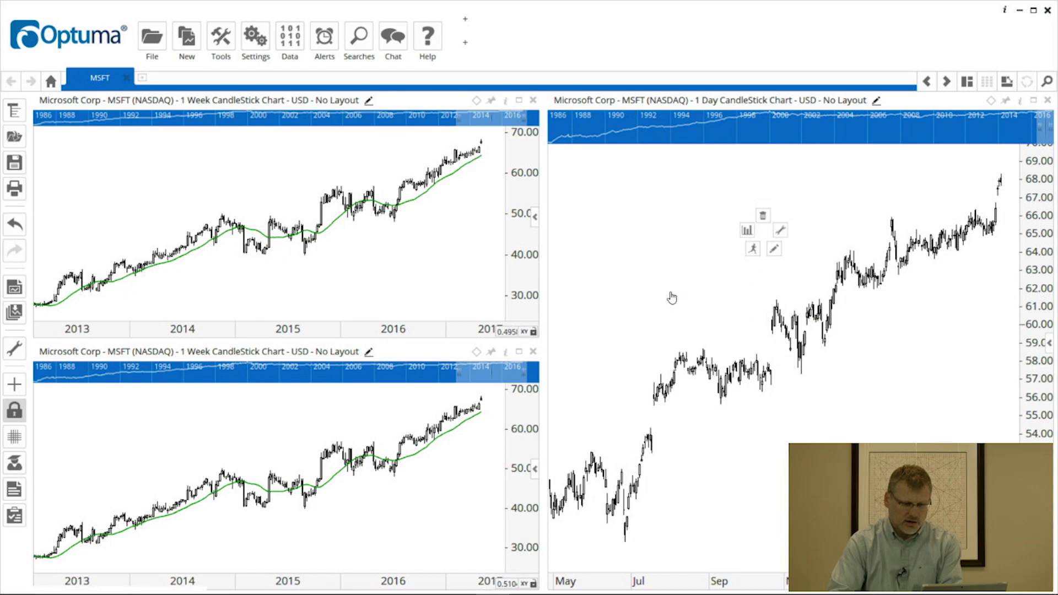
{"action": "mouse_move", "coordinate": [555, 169]}
{"action": "left_mouse_down"}
{"action": "mouse_move", "coordinate": [765, 361]}
{"action": "mouse_move", "coordinate": [884, 444]}
{"action": "mouse_move", "coordinate": [900, 525]}
{"action": "left_mouse_up"}
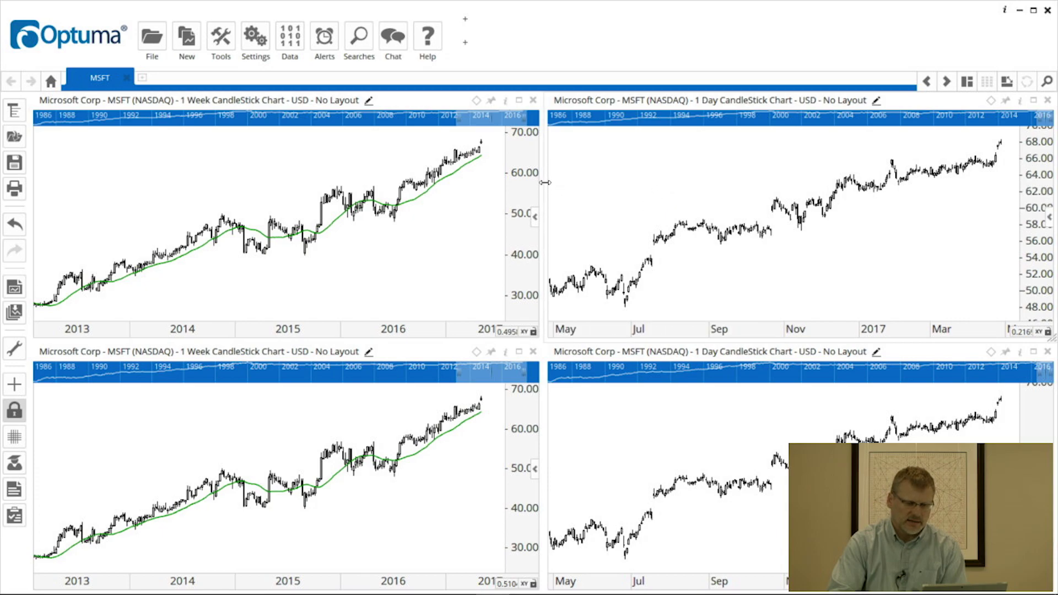
{"action": "left_click_drag", "start_coordinate": [545, 182], "coordinate": [697, 197]}
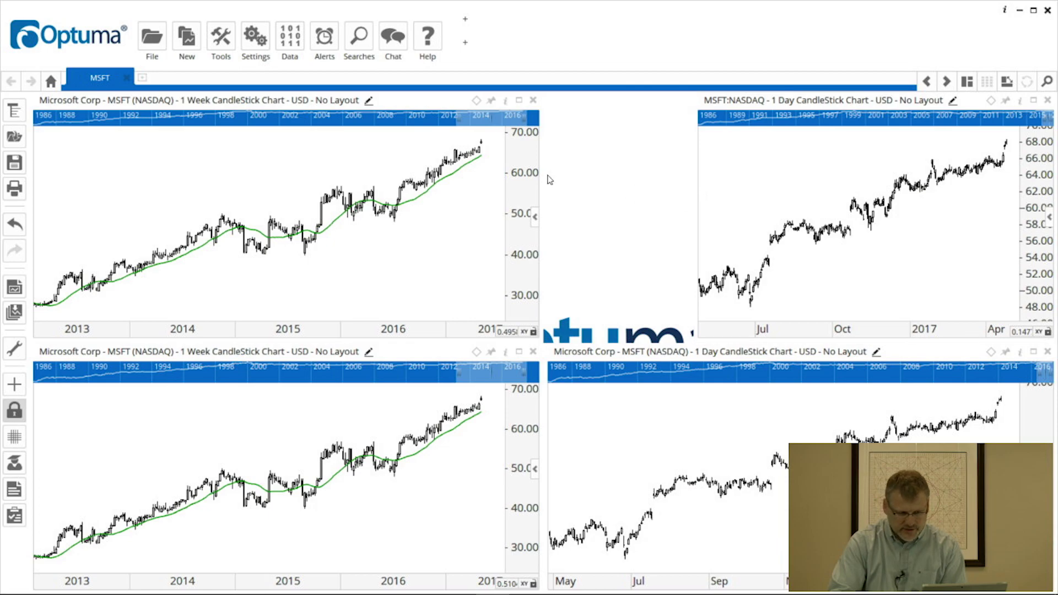
{"action": "left_click_drag", "start_coordinate": [543, 173], "coordinate": [515, 176]}
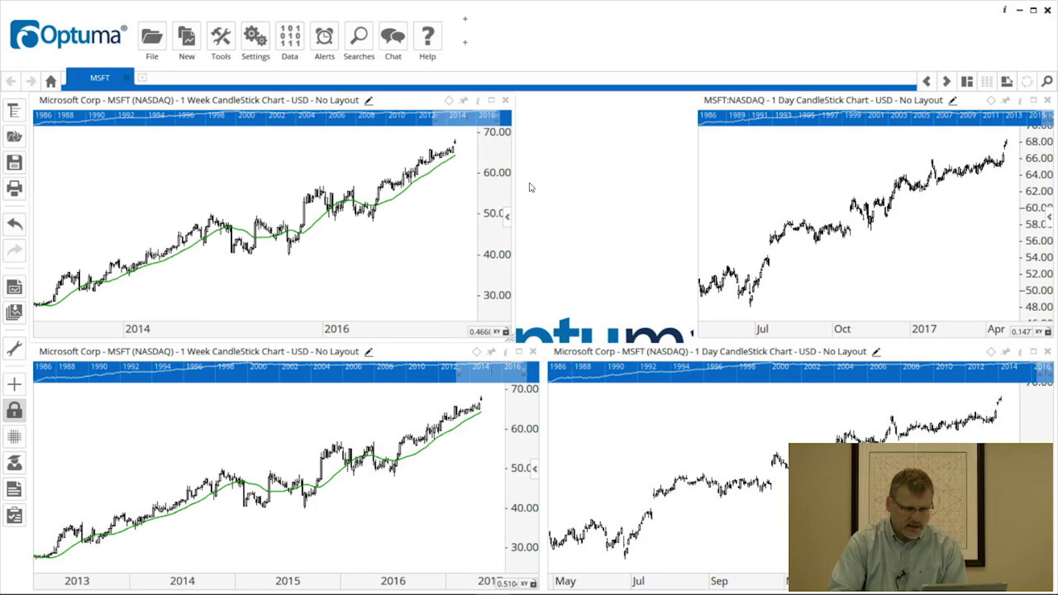
On a new page, chart Commonwealth Bank (CBA) daily and narrow it to free the right side.
{"action": "left_click", "coordinate": [142, 78]}
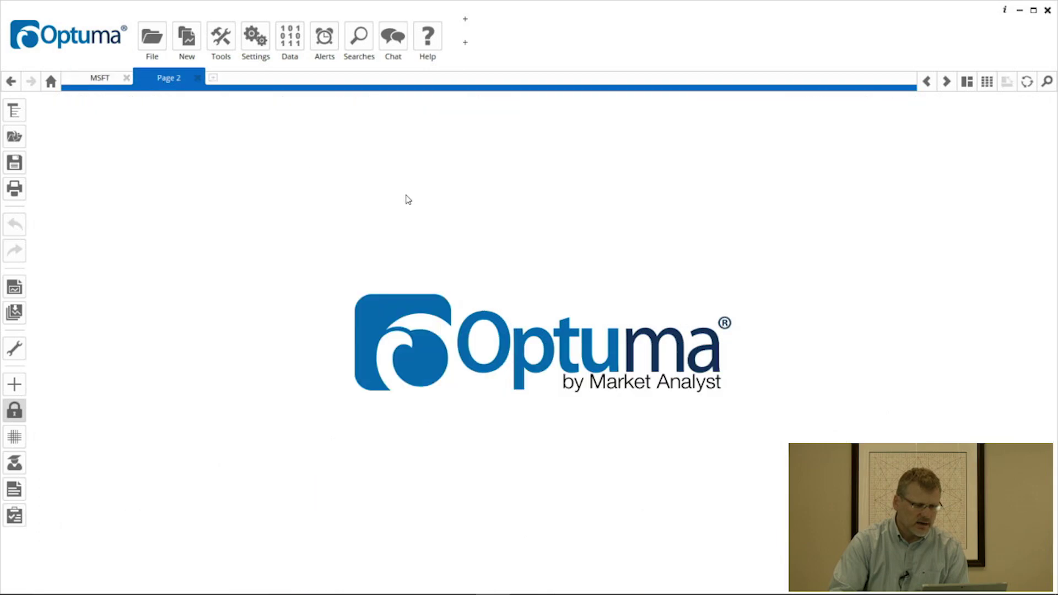
{"action": "double_click", "coordinate": [456, 227]}
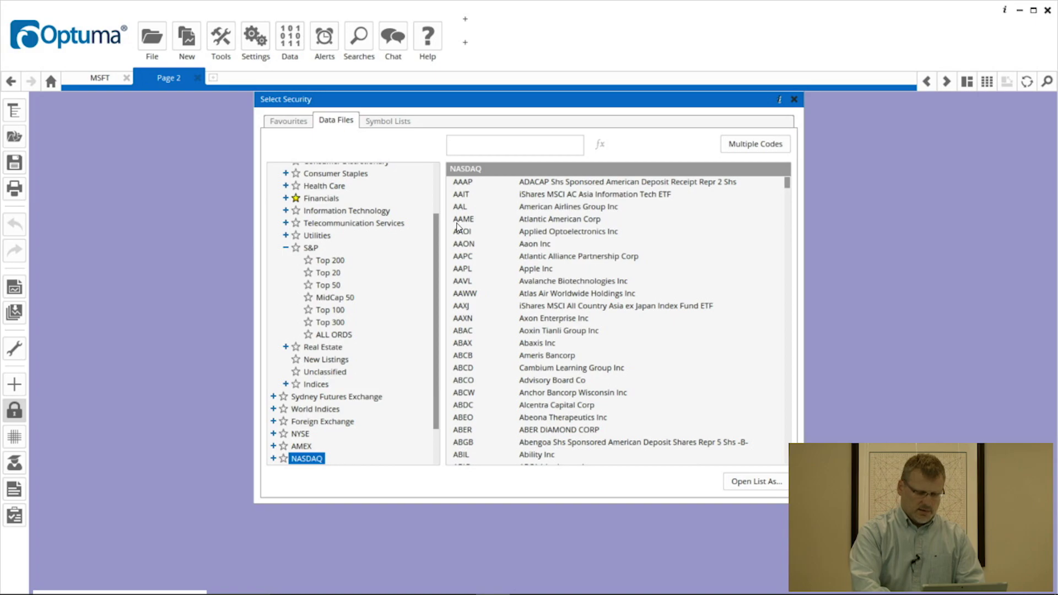
{"action": "type", "text": "cba"}
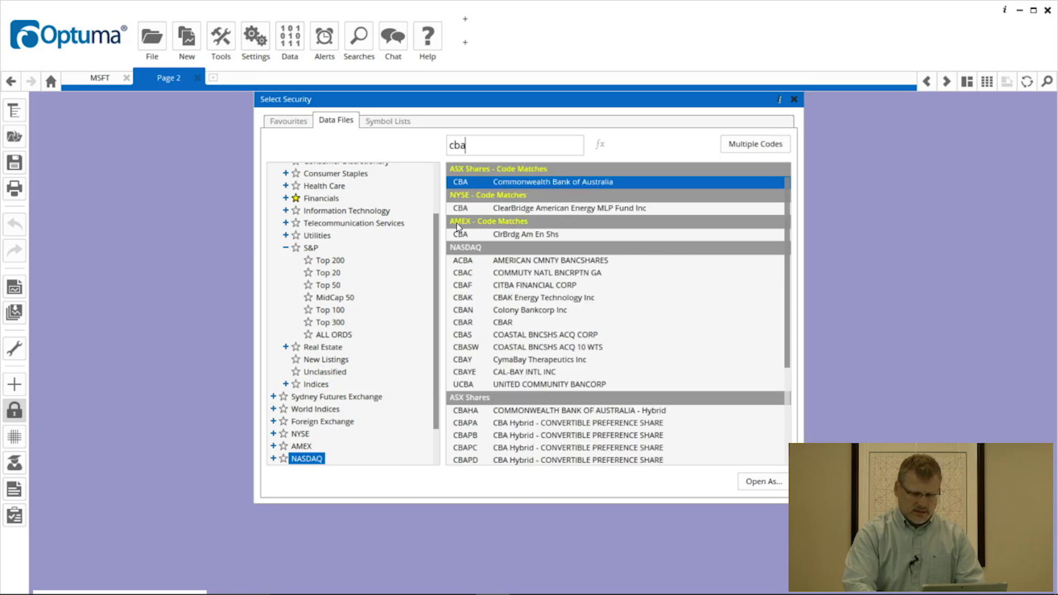
{"action": "key", "text": "Return"}
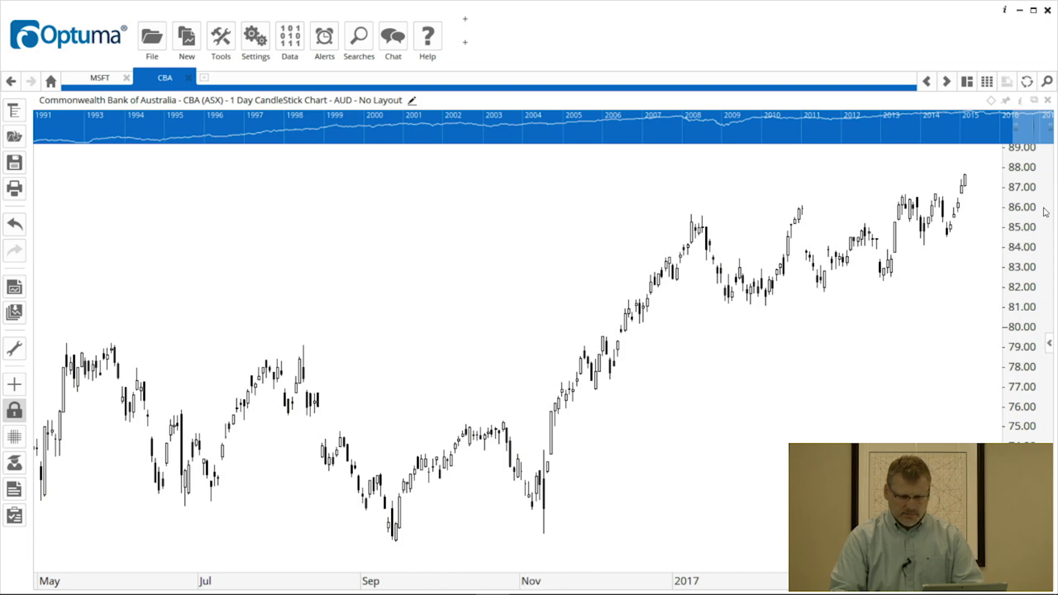
{"action": "left_click_drag", "start_coordinate": [1053, 211], "coordinate": [790, 255]}
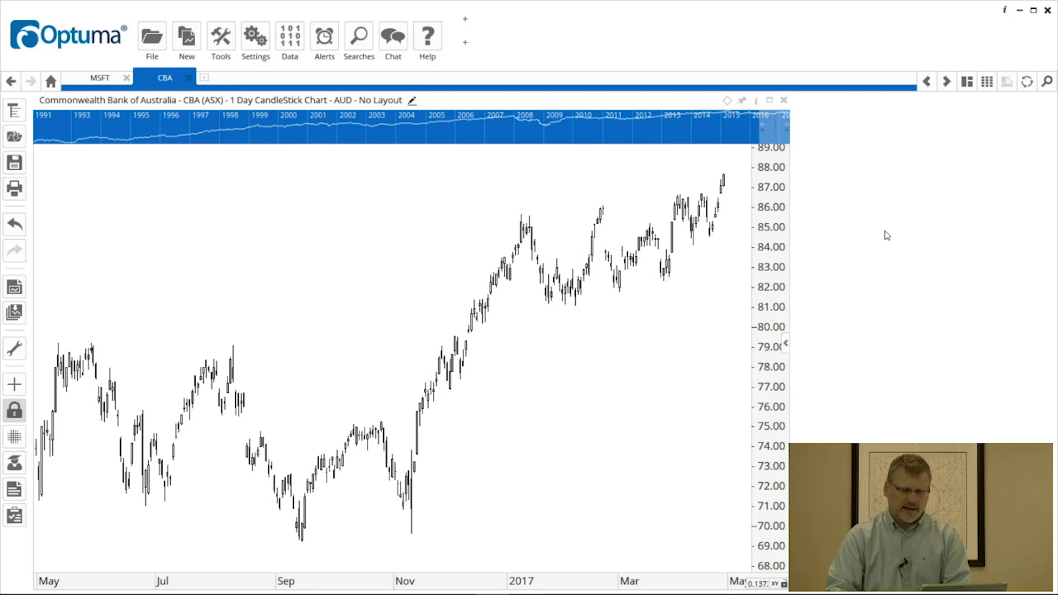
Open an XJO S&P/ASX 200 chart right of CBA, shrunk to the upper half.
{"action": "key", "text": "ctrl+o"}
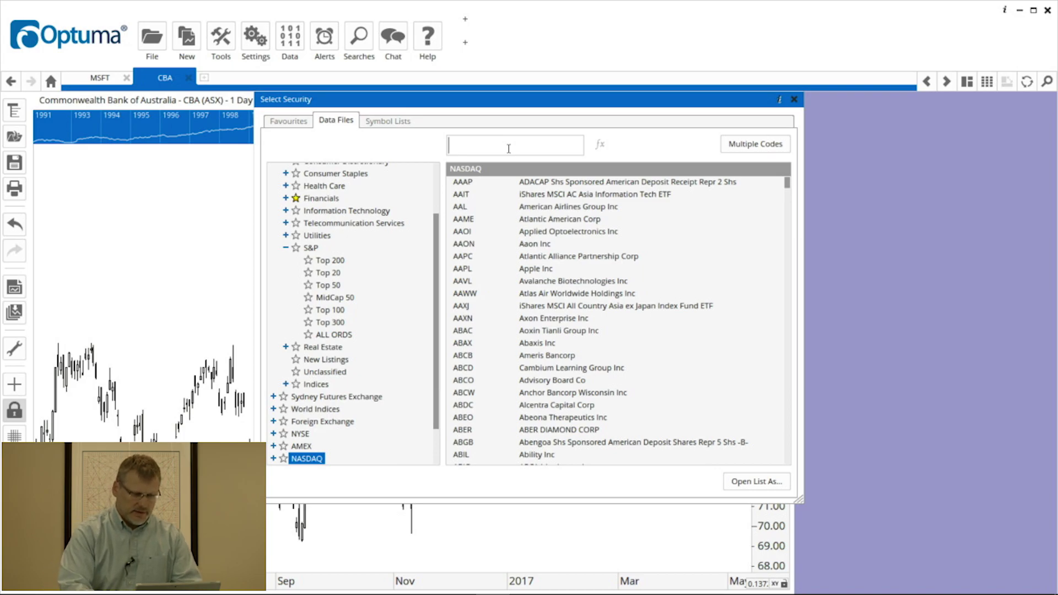
{"action": "type", "text": "x"}
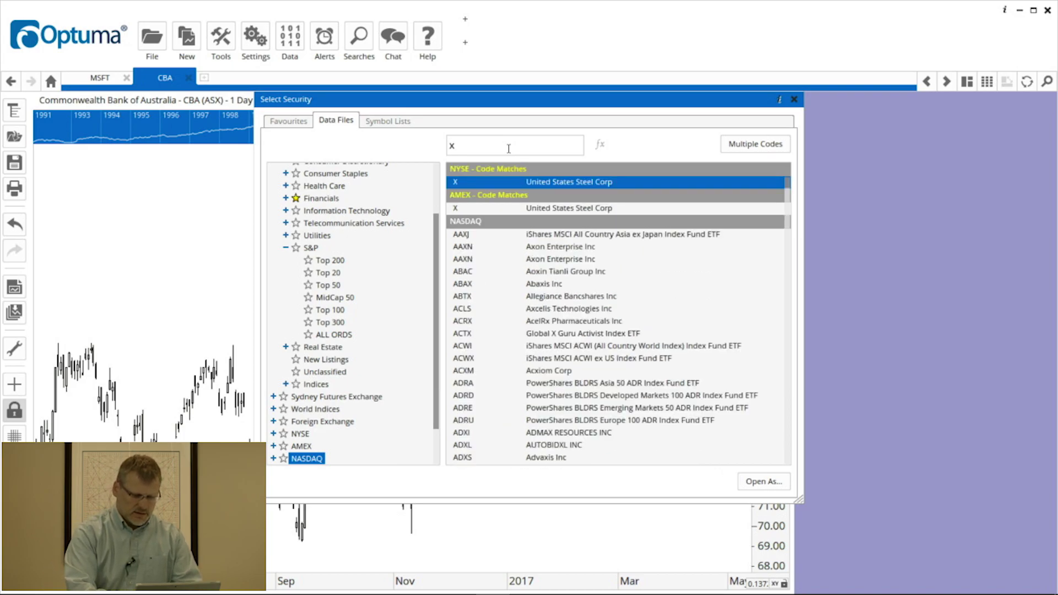
{"action": "type", "text": "jo"}
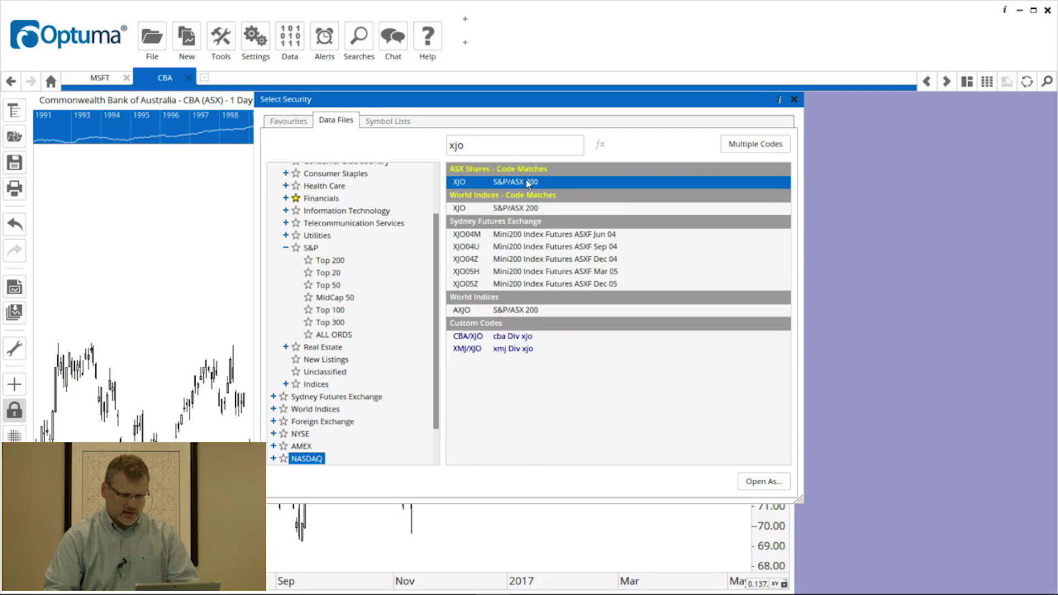
{"action": "double_click", "coordinate": [528, 186]}
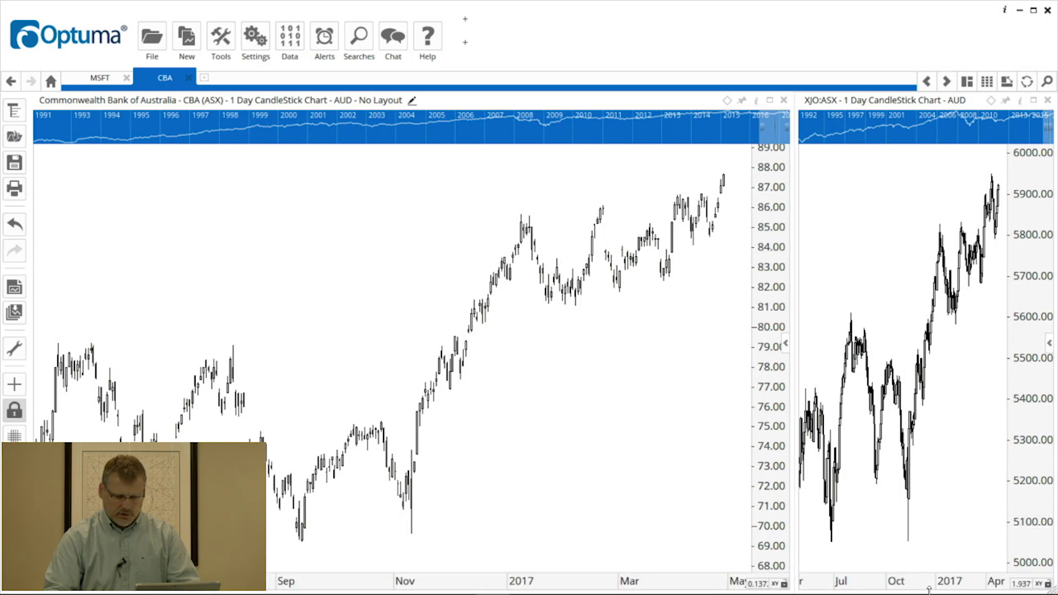
{"action": "left_click_drag", "start_coordinate": [929, 591], "coordinate": [909, 342]}
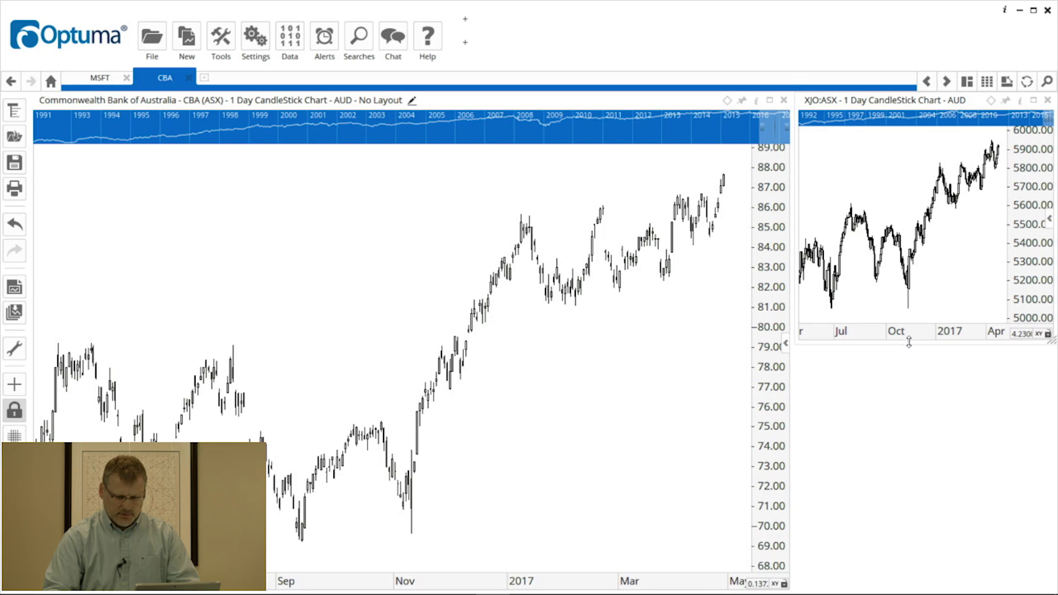
{"action": "double_click", "coordinate": [881, 462]}
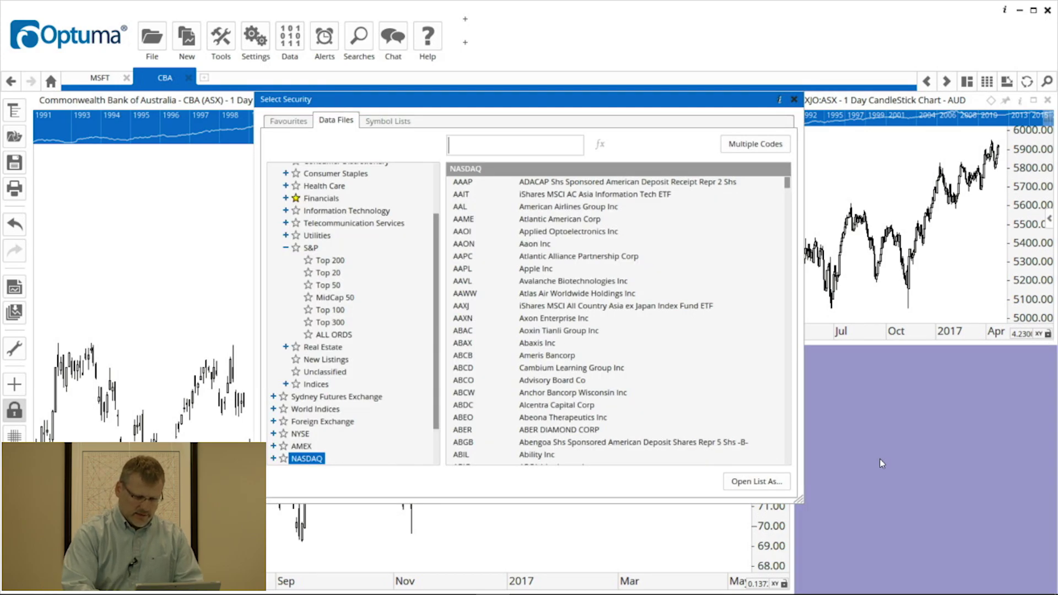
Add a 1-month XJO candlestick chart below the daily XJO, zoomed to roughly 2010–2016.
{"action": "type", "text": "xjo"}
{"action": "key", "text": "Return"}
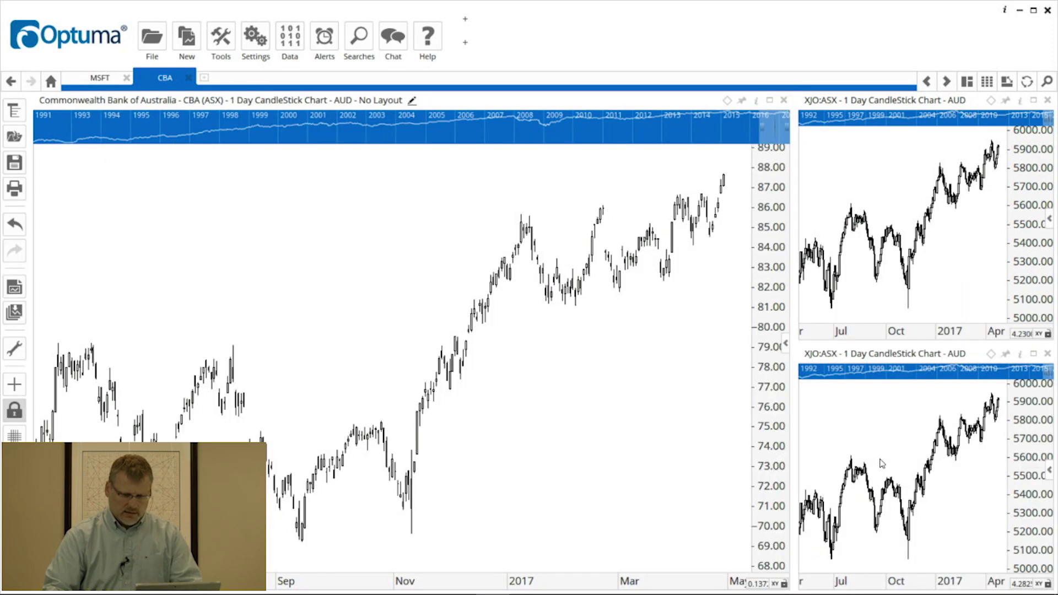
{"action": "left_click", "coordinate": [855, 354]}
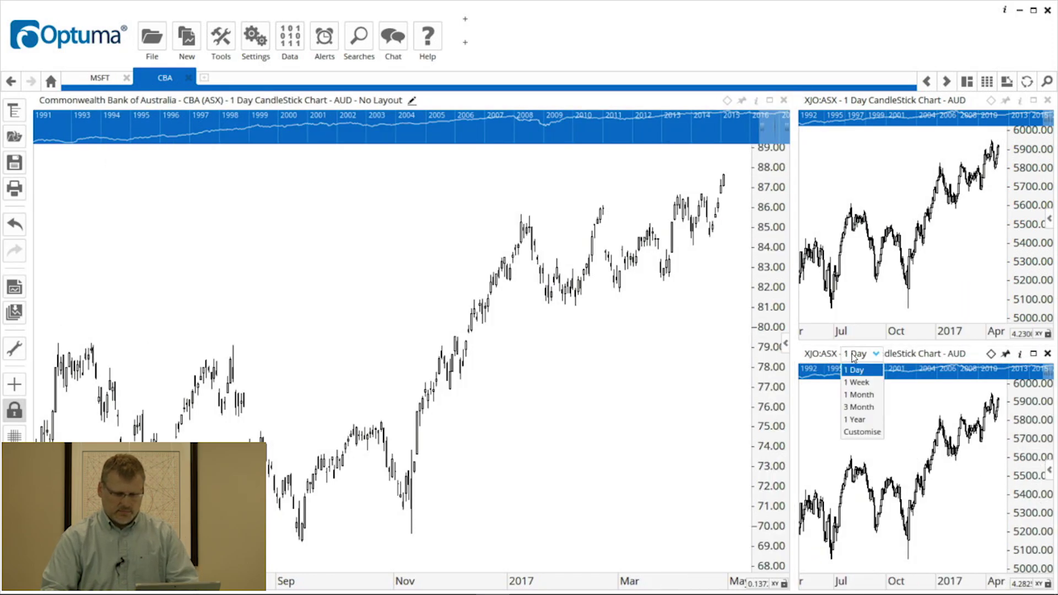
{"action": "left_click", "coordinate": [858, 394]}
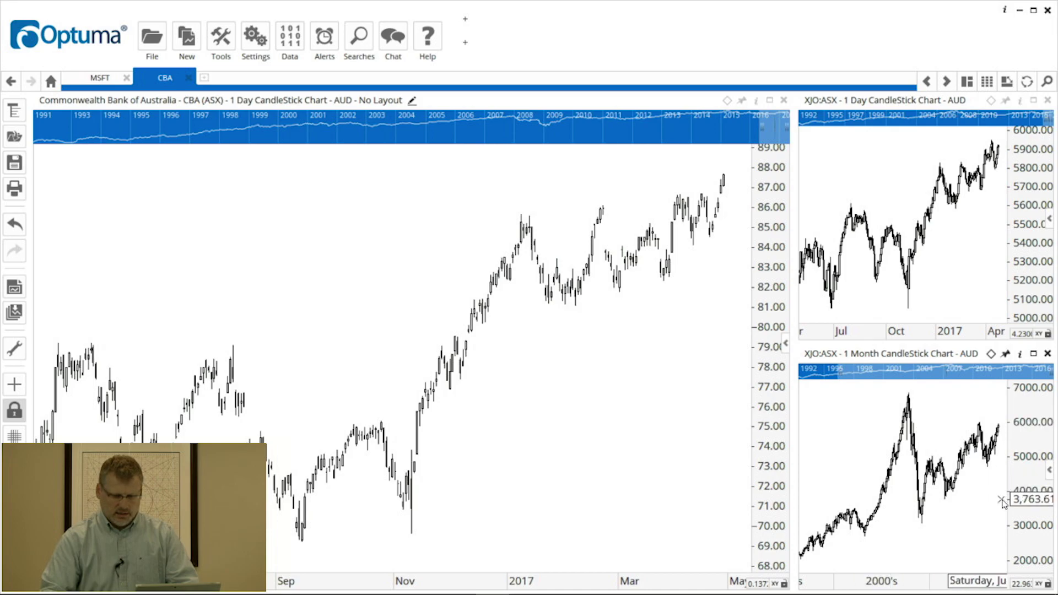
{"action": "scroll", "coordinate": [1002, 501], "scroll_direction": "up", "scroll_amount": 3}
{"action": "scroll", "coordinate": [952, 493], "scroll_direction": "up", "scroll_amount": 2}
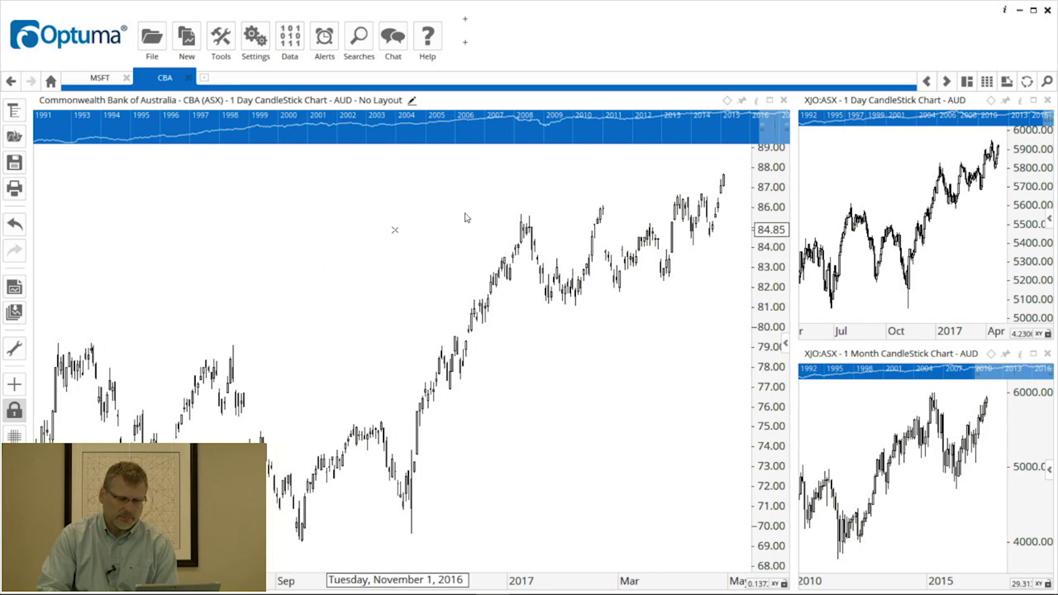
Assign the CBA, XJO daily and XJO monthly charts to the Green link group.
{"action": "left_click", "coordinate": [728, 102]}
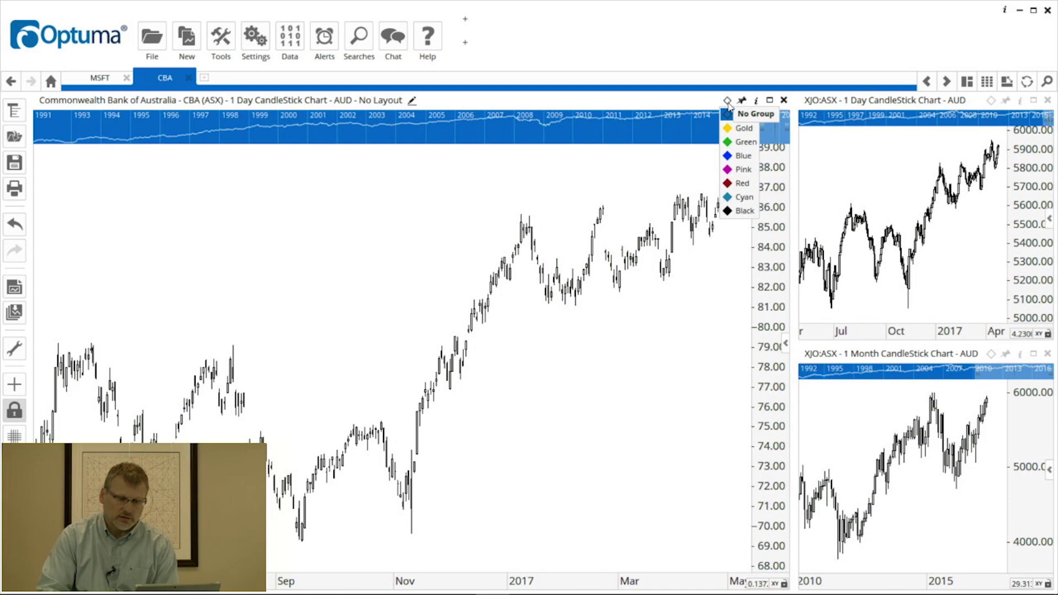
{"action": "left_click", "coordinate": [740, 142]}
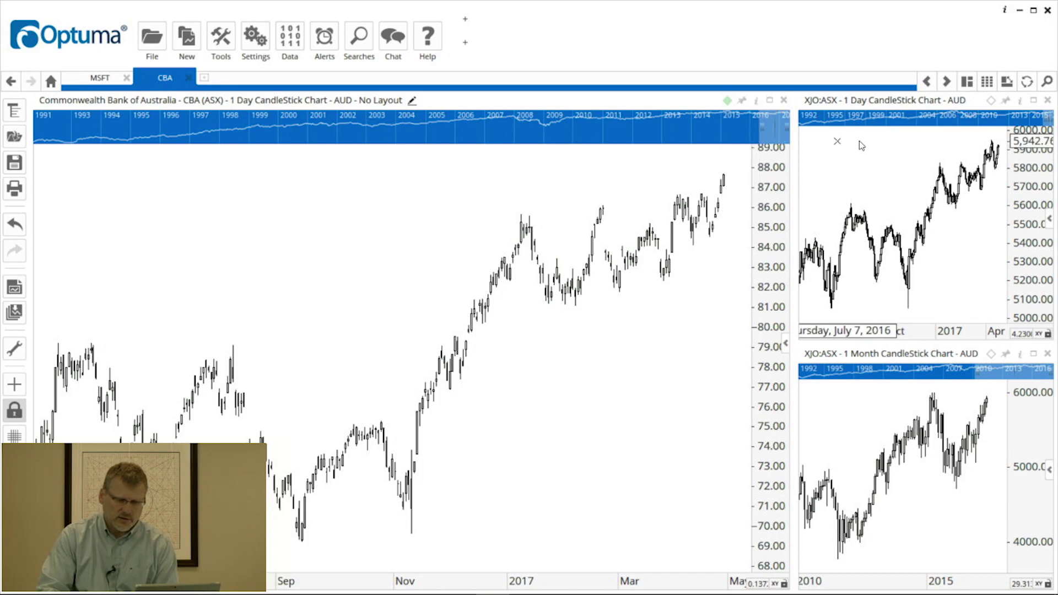
{"action": "left_click", "coordinate": [991, 100]}
{"action": "left_click", "coordinate": [1006, 144]}
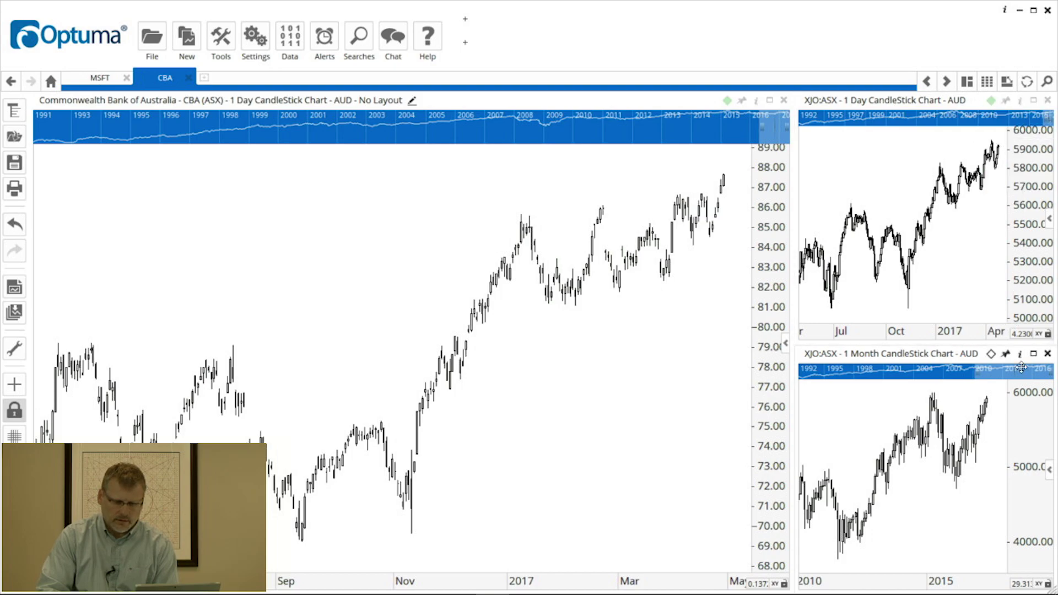
{"action": "left_click", "coordinate": [991, 354]}
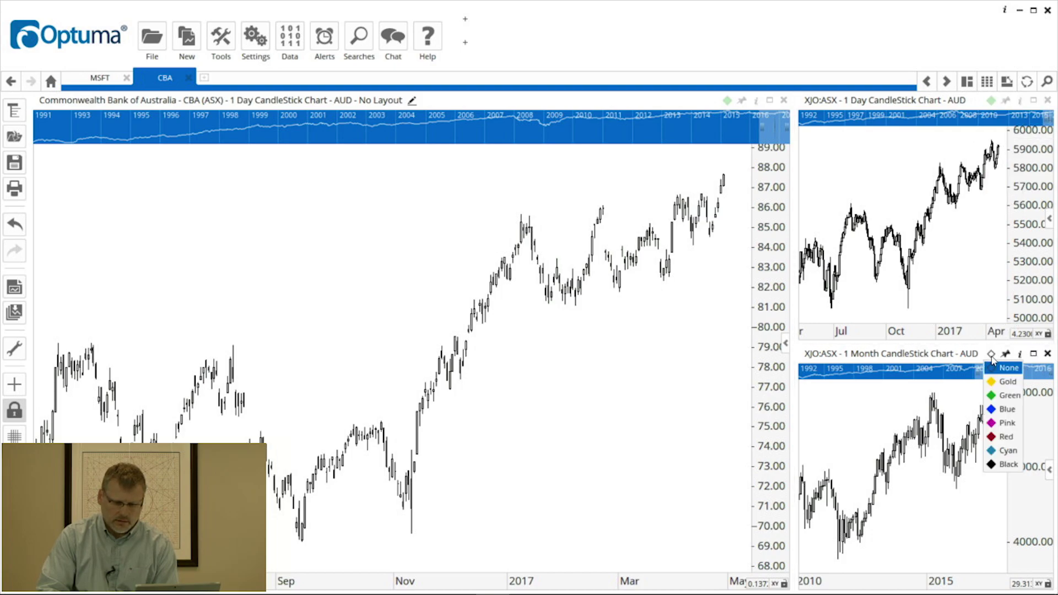
{"action": "left_click", "coordinate": [1006, 396]}
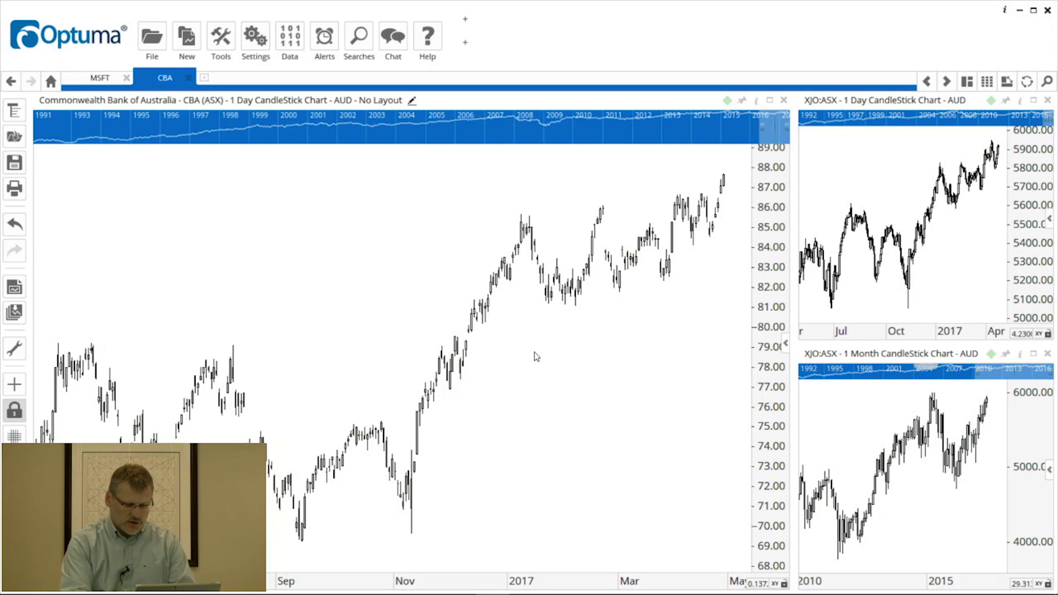
Switch the linked charts to Australia and New Zealand Banking Group (ANZ).
{"action": "type", "text": "an"}
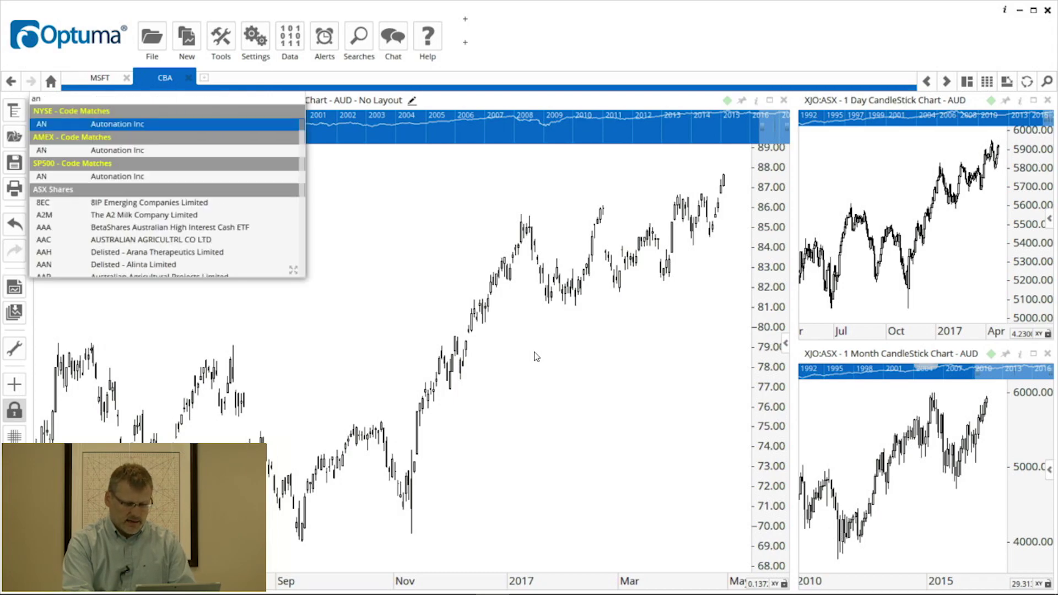
{"action": "type", "text": "z"}
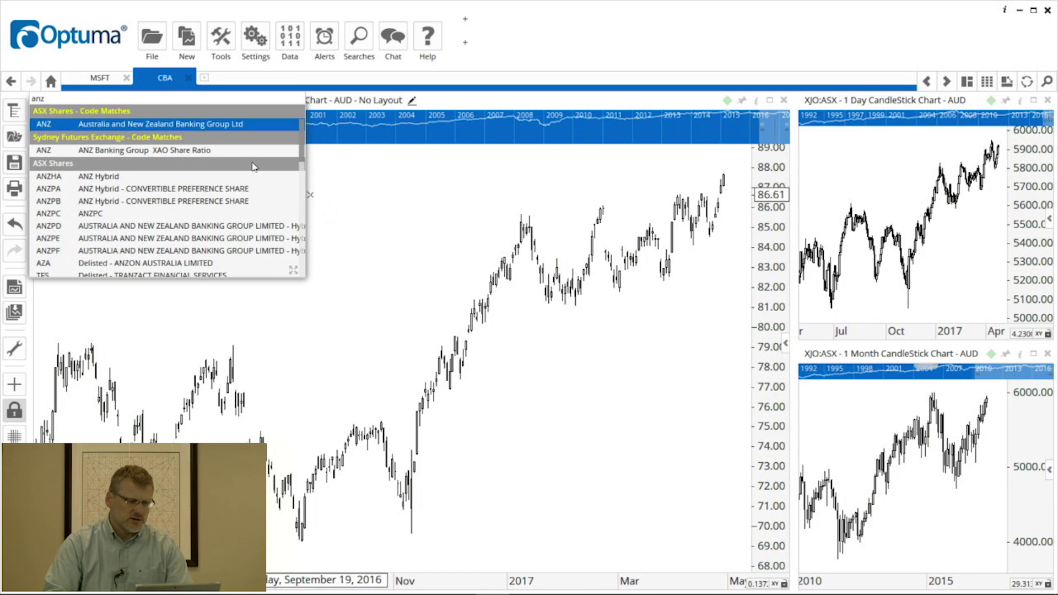
{"action": "left_click", "coordinate": [177, 127]}
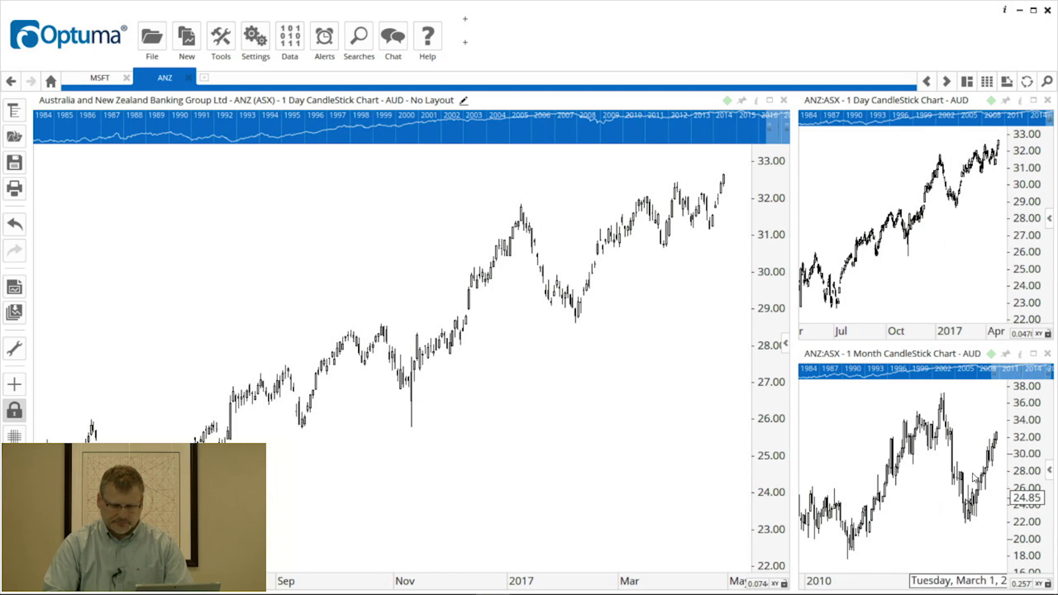
Set the lower-right monthly chart's link group to None and load XJO into it.
{"action": "left_click", "coordinate": [991, 353]}
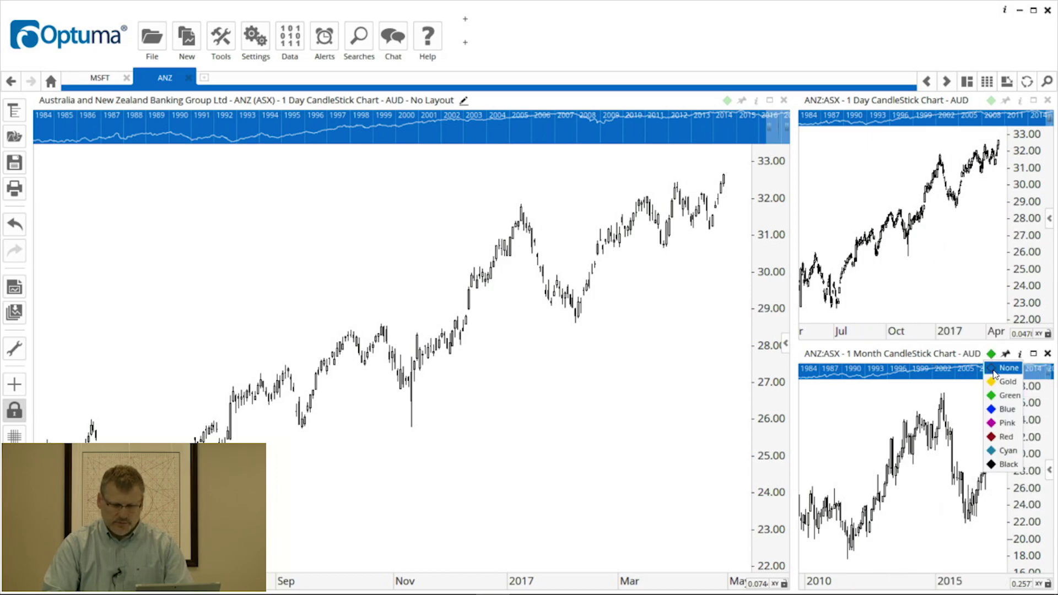
{"action": "left_click", "coordinate": [995, 374]}
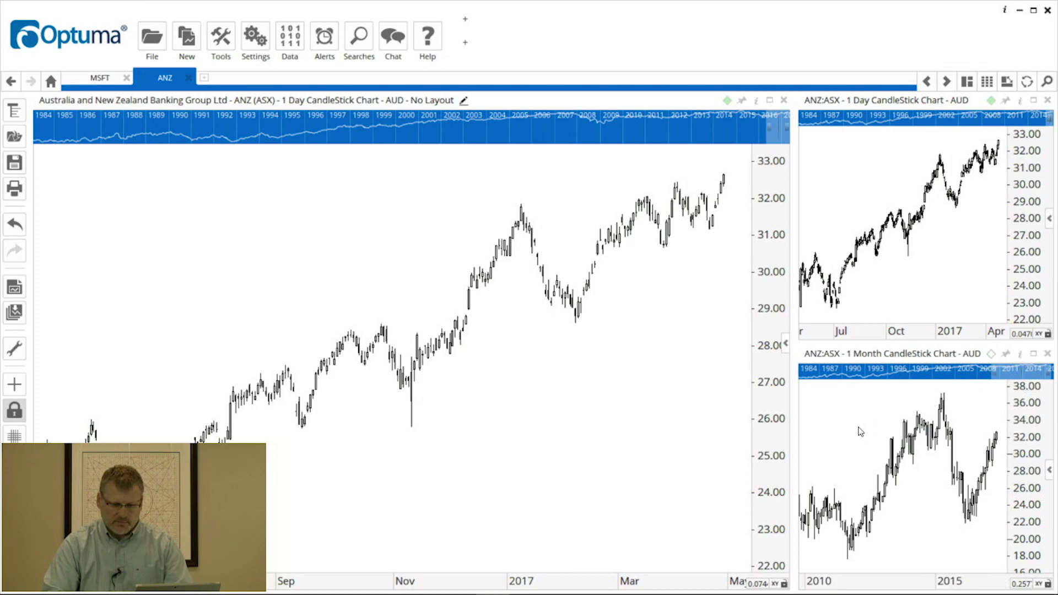
{"action": "type", "text": "x"}
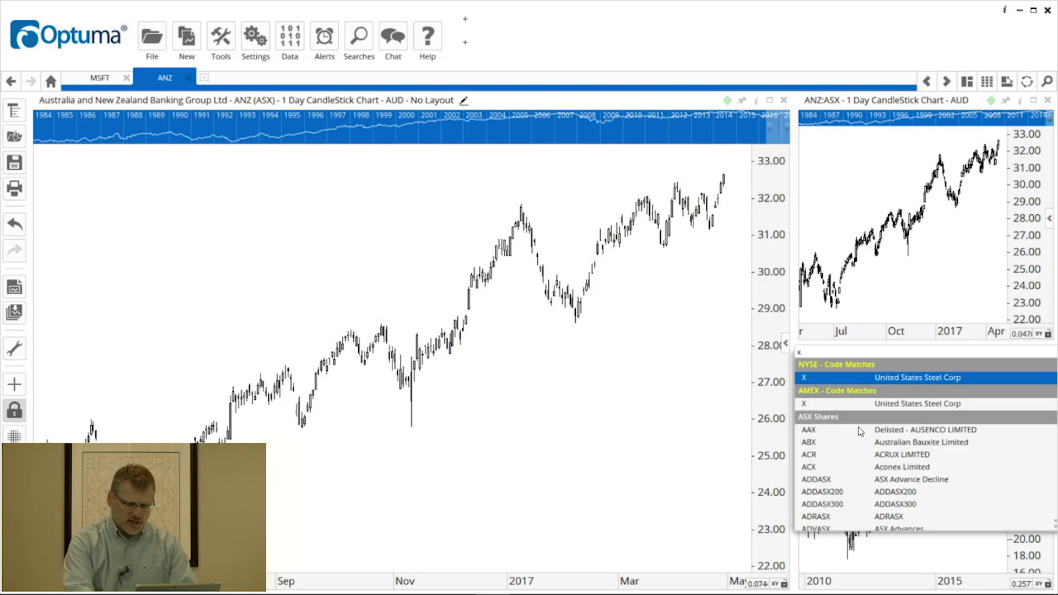
{"action": "type", "text": "jo"}
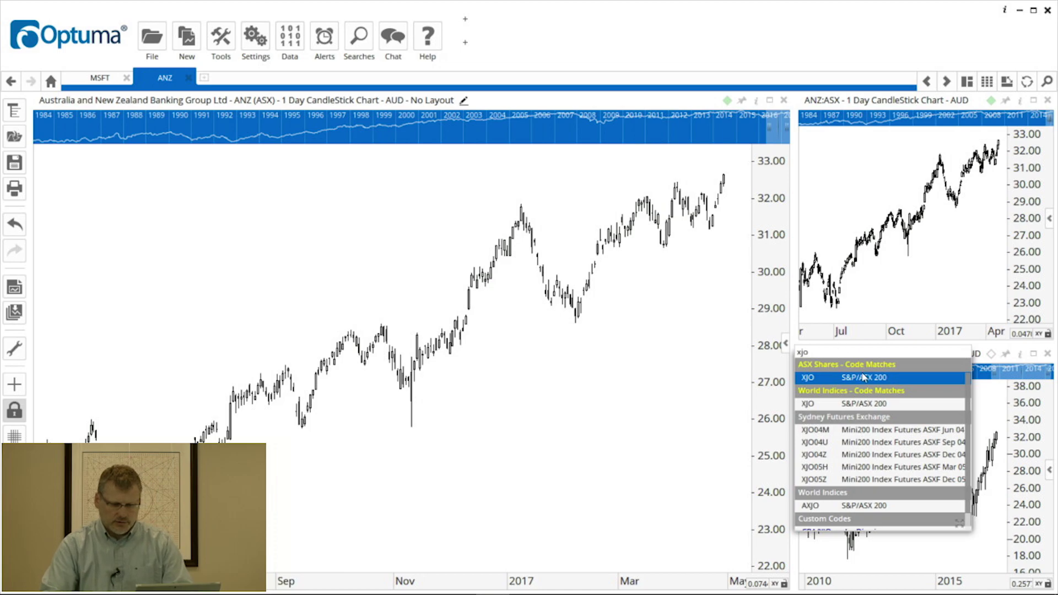
{"action": "left_click", "coordinate": [863, 378]}
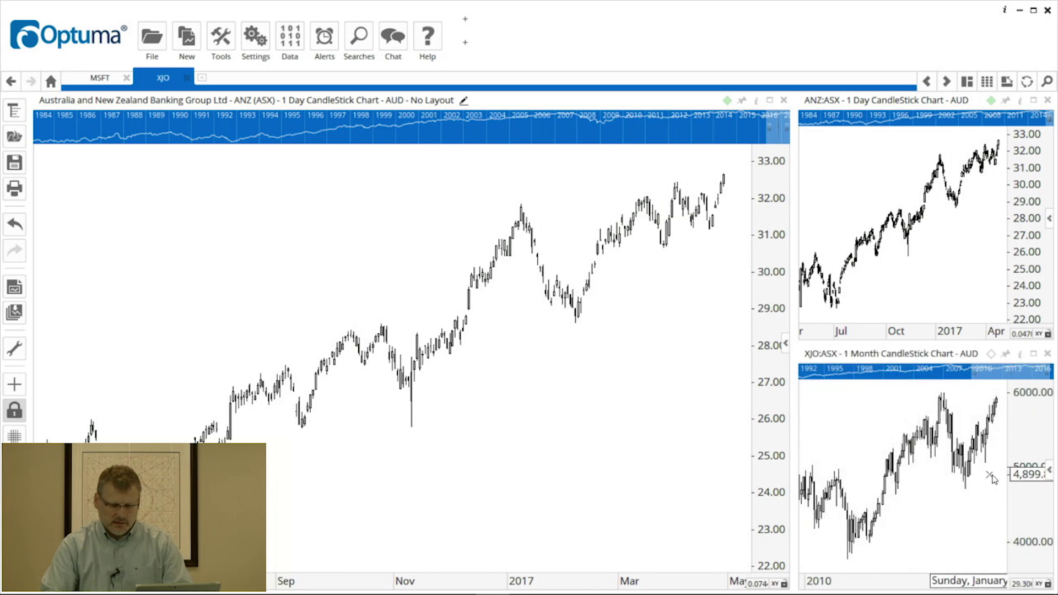
Change the XJO monthly chart to a 1 Bar Gann Swing chart and pan back to earlier bars.
{"action": "left_click", "coordinate": [908, 354]}
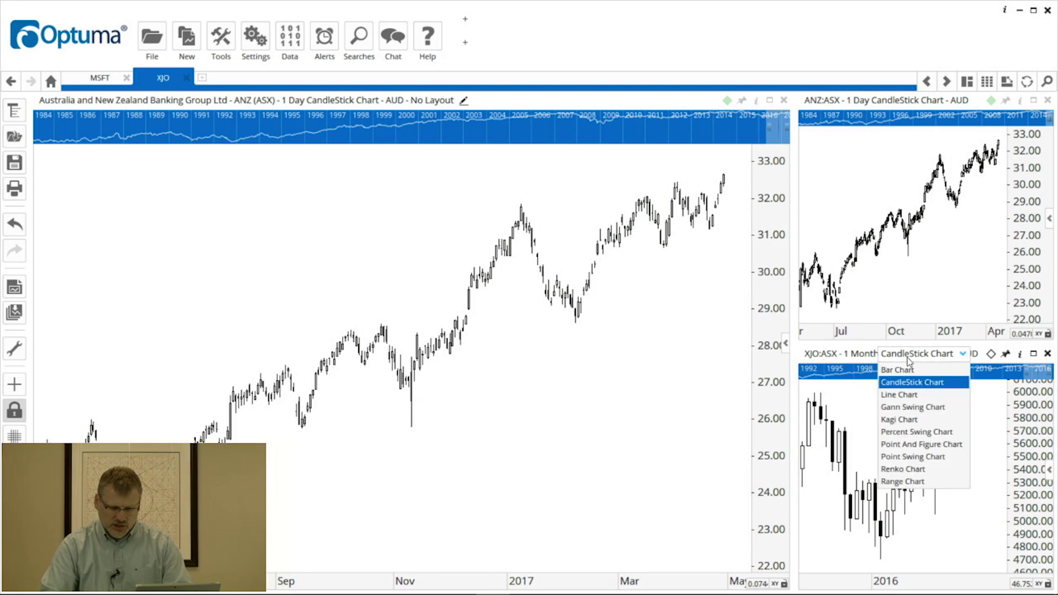
{"action": "left_click", "coordinate": [908, 408]}
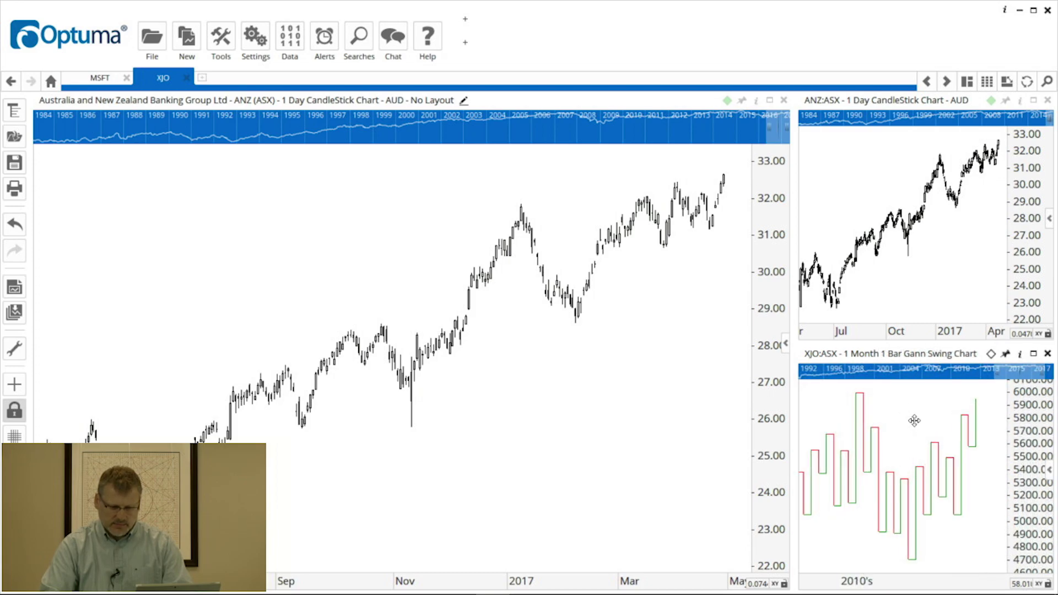
{"action": "scroll", "coordinate": [914, 420], "scroll_direction": "down", "scroll_amount": 3}
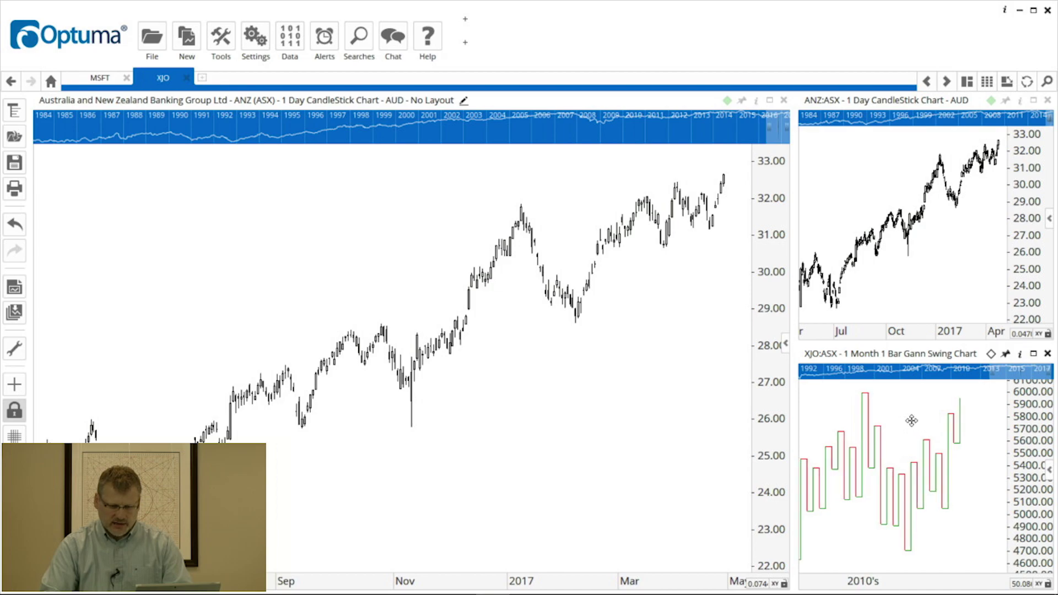
{"action": "left_click_drag", "start_coordinate": [911, 421], "coordinate": [922, 417]}
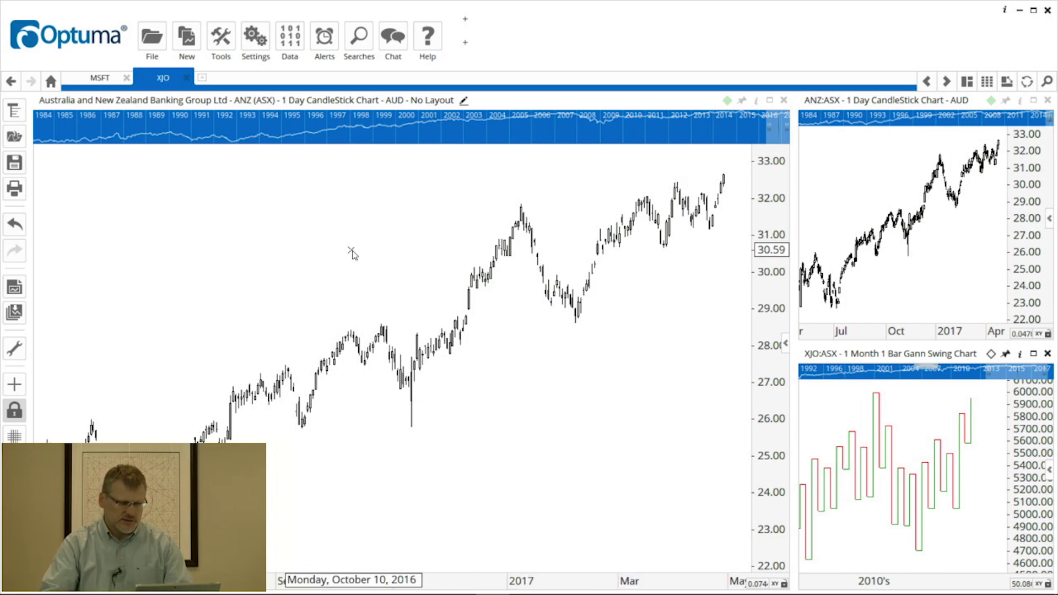
Load CBA back into the linked main and top-right daily charts.
{"action": "type", "text": "c"}
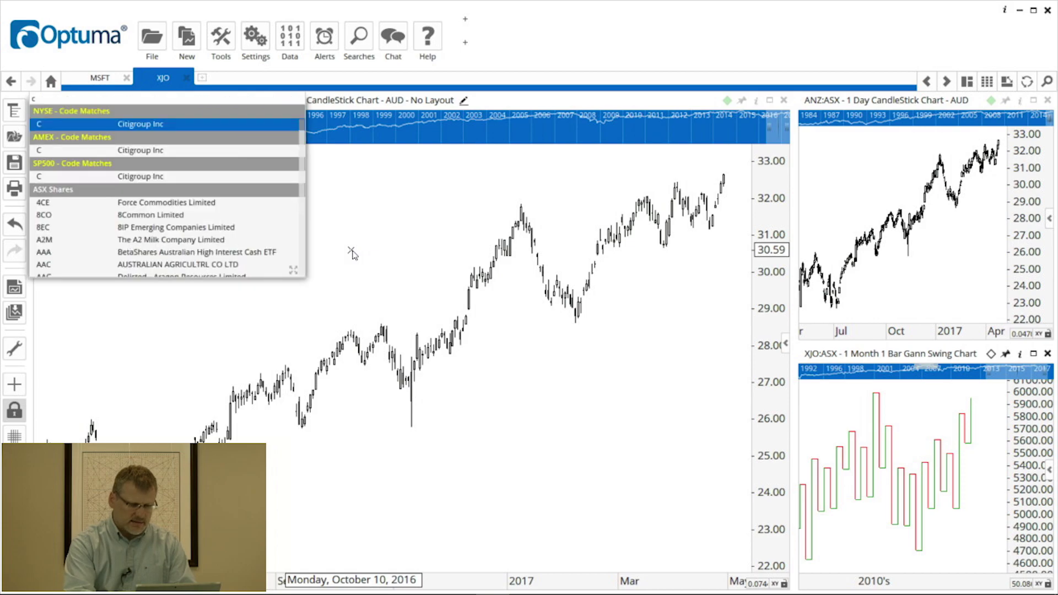
{"action": "type", "text": "ba"}
{"action": "key", "text": "Return"}
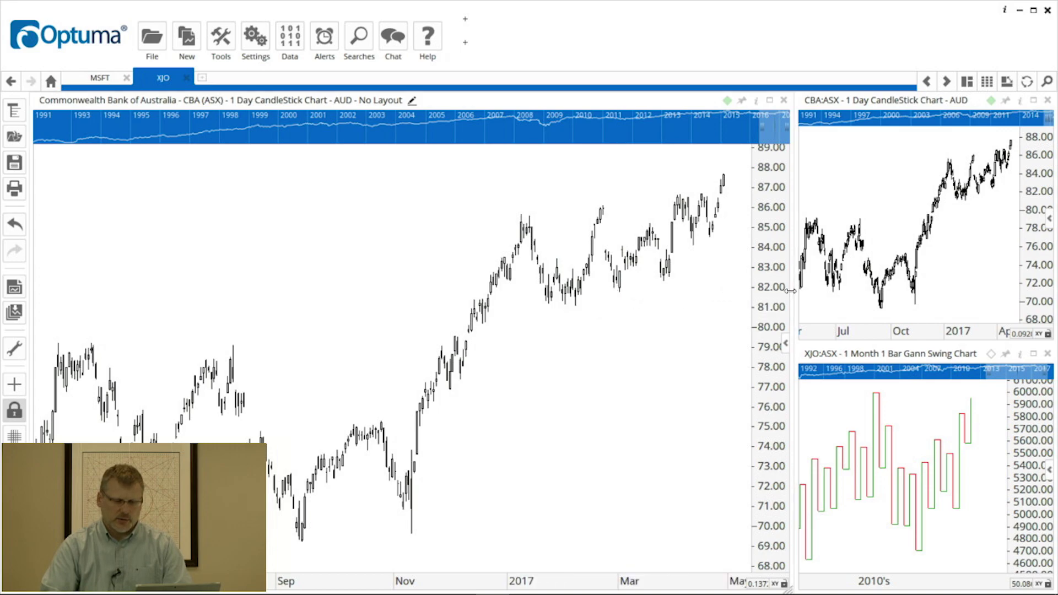
Move the splitters left to shrink the main CBA chart and widen the top-right CBA chart.
{"action": "left_click_drag", "start_coordinate": [781, 290], "coordinate": [704, 297]}
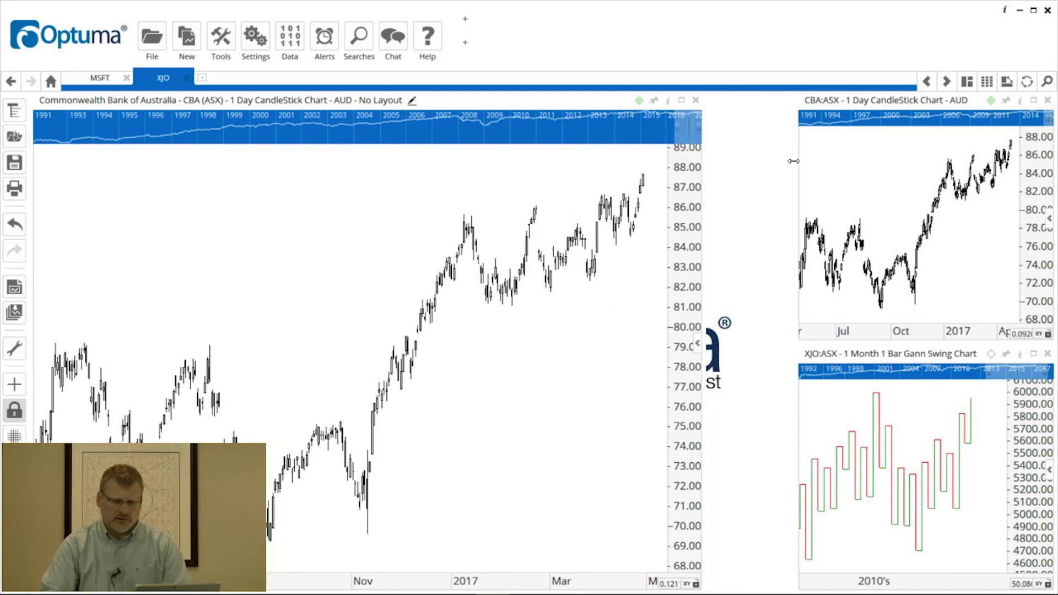
{"action": "left_click_drag", "start_coordinate": [787, 162], "coordinate": [709, 176]}
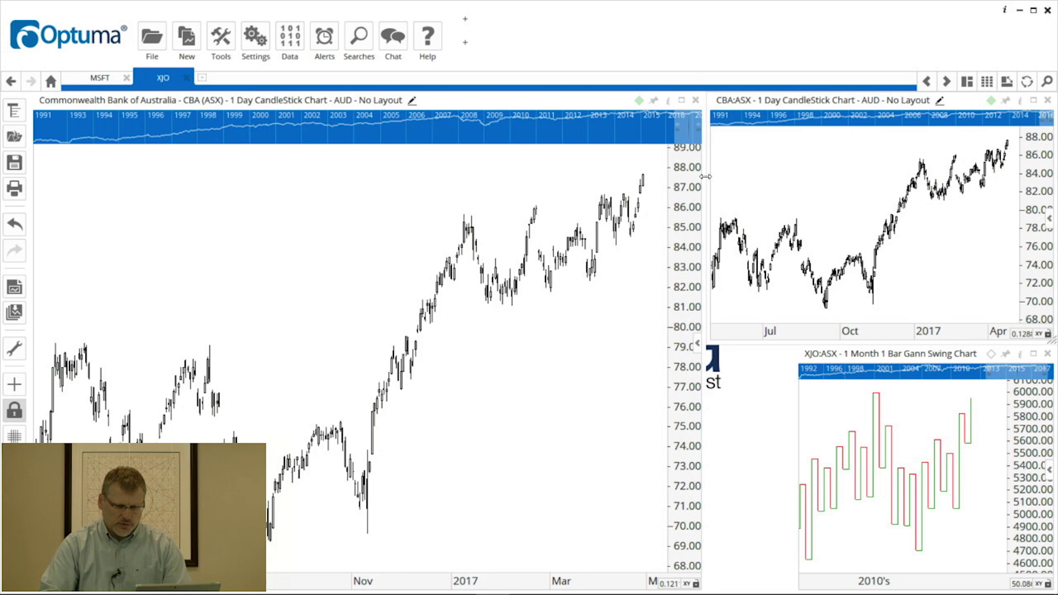
{"action": "mouse_move", "coordinate": [705, 177]}
{"action": "left_mouse_down"}
{"action": "mouse_move", "coordinate": [507, 182]}
{"action": "mouse_move", "coordinate": [708, 183]}
{"action": "left_mouse_up"}
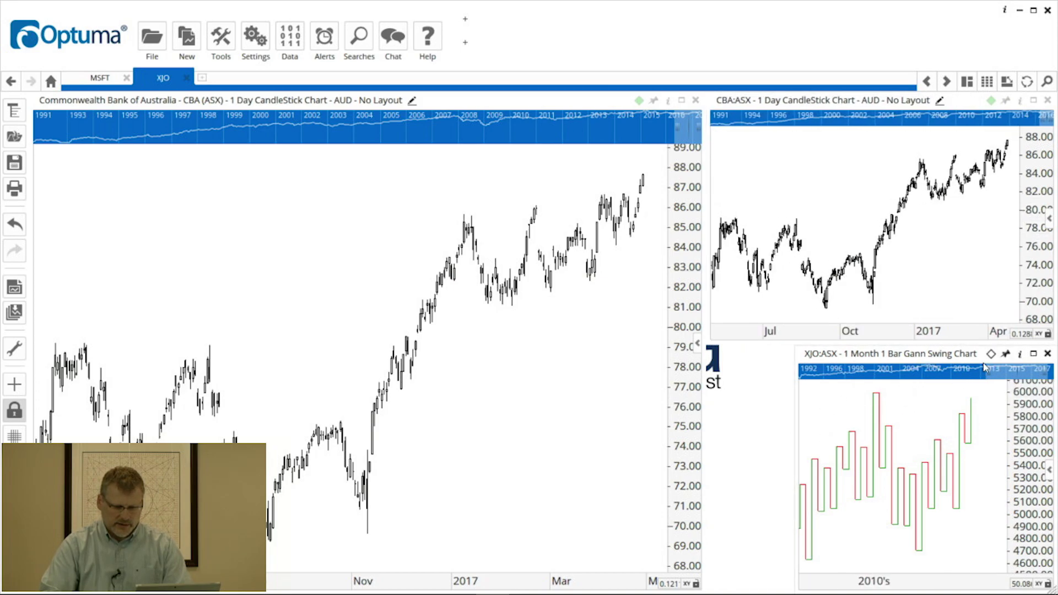
Dock the XJO Gann Swing chart below the top-right CBA daily chart.
{"action": "left_click_drag", "start_coordinate": [980, 361], "coordinate": [971, 364]}
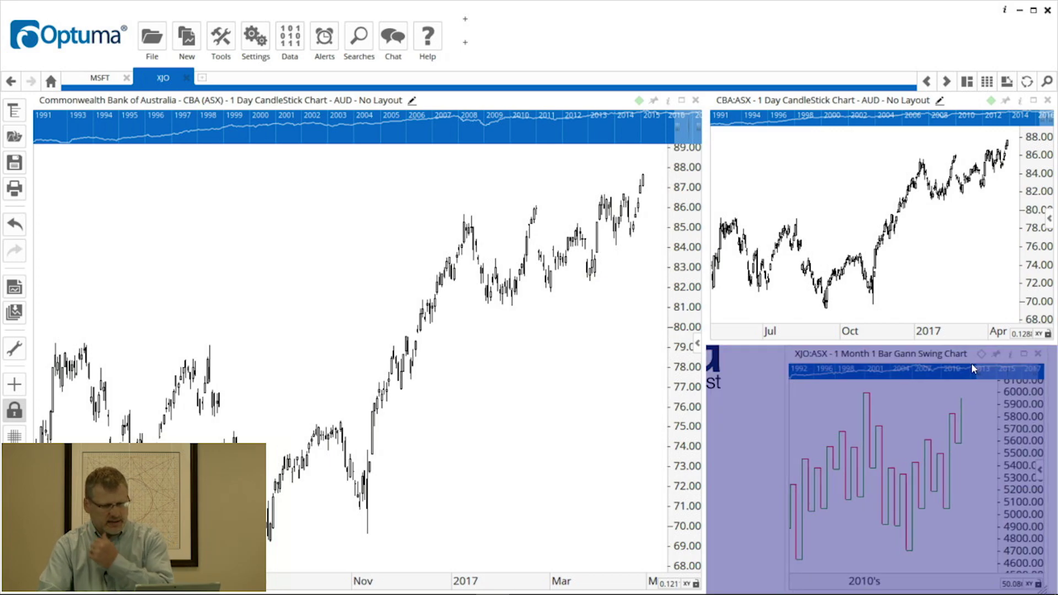
{"action": "left_click_drag", "start_coordinate": [970, 363], "coordinate": [969, 370]}
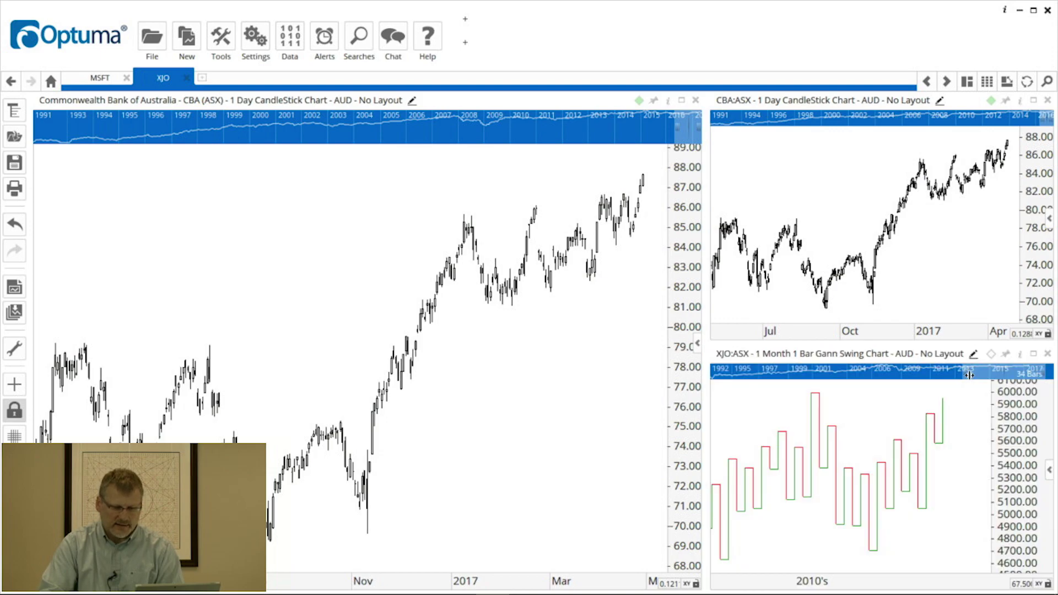